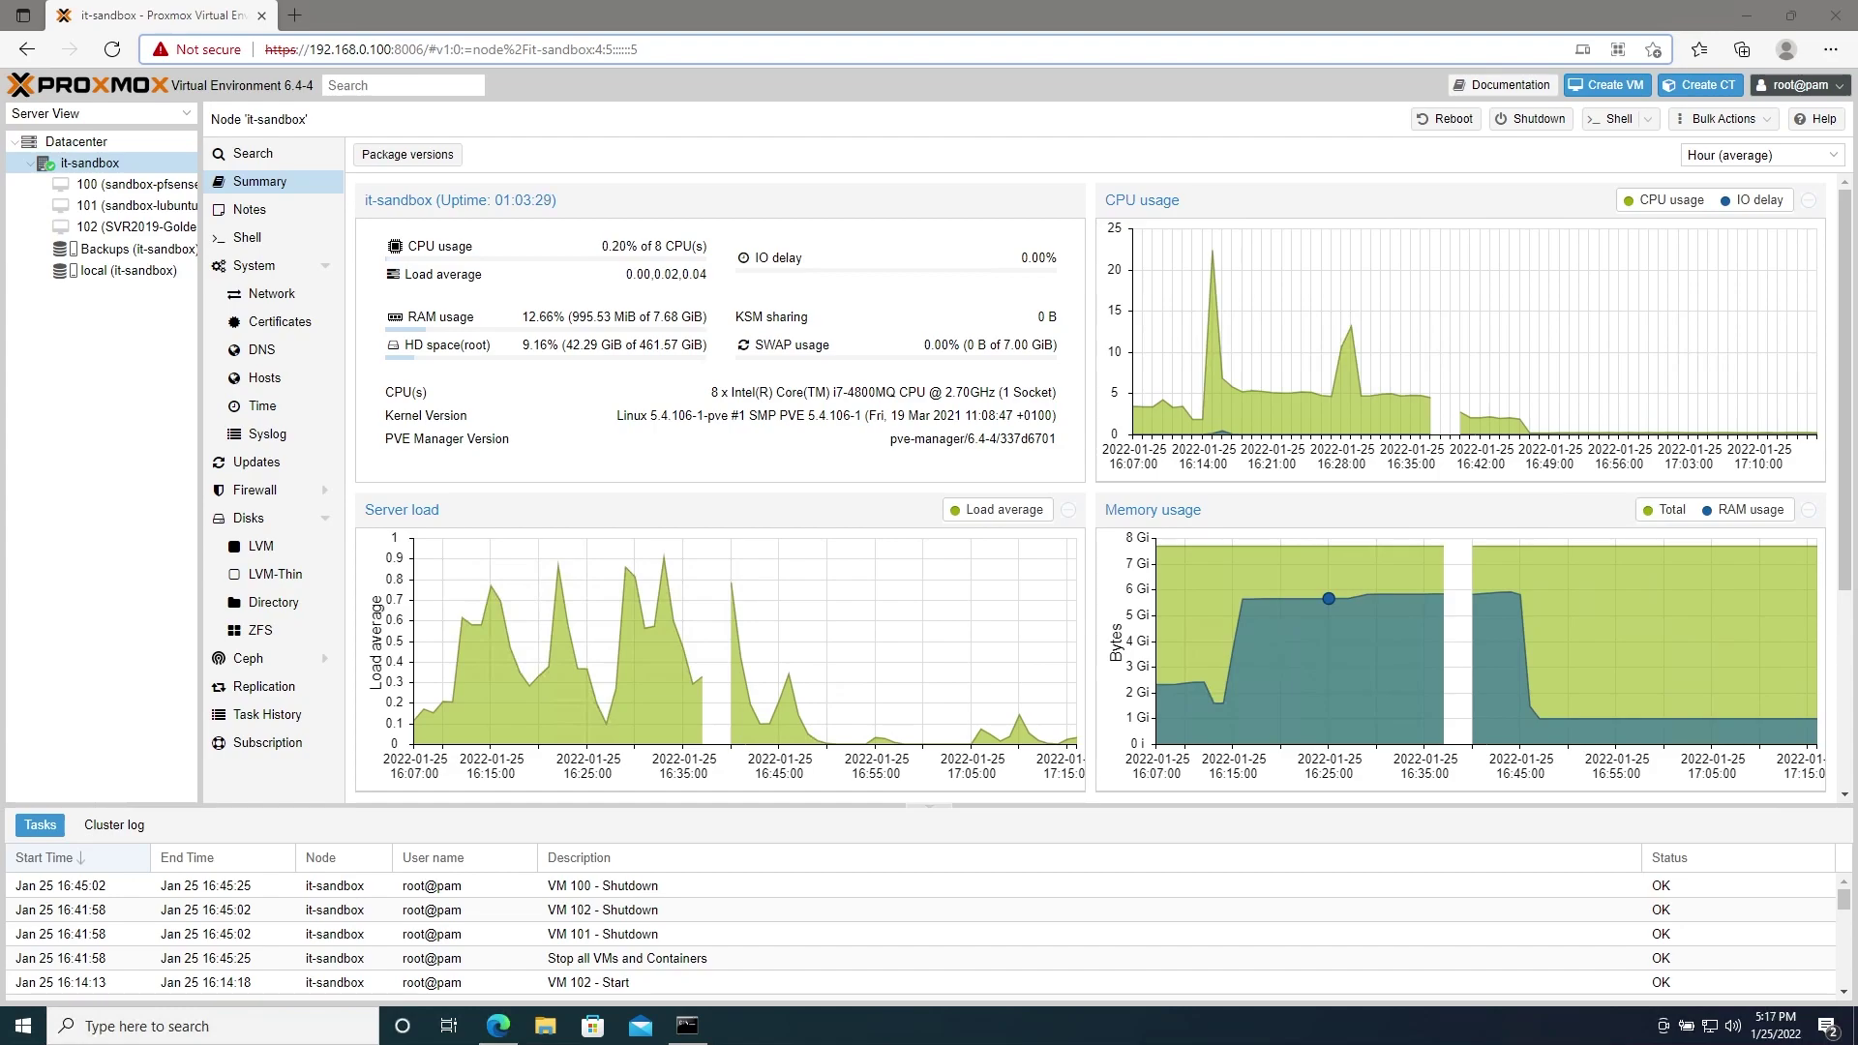
pyautogui.click(111, 185)
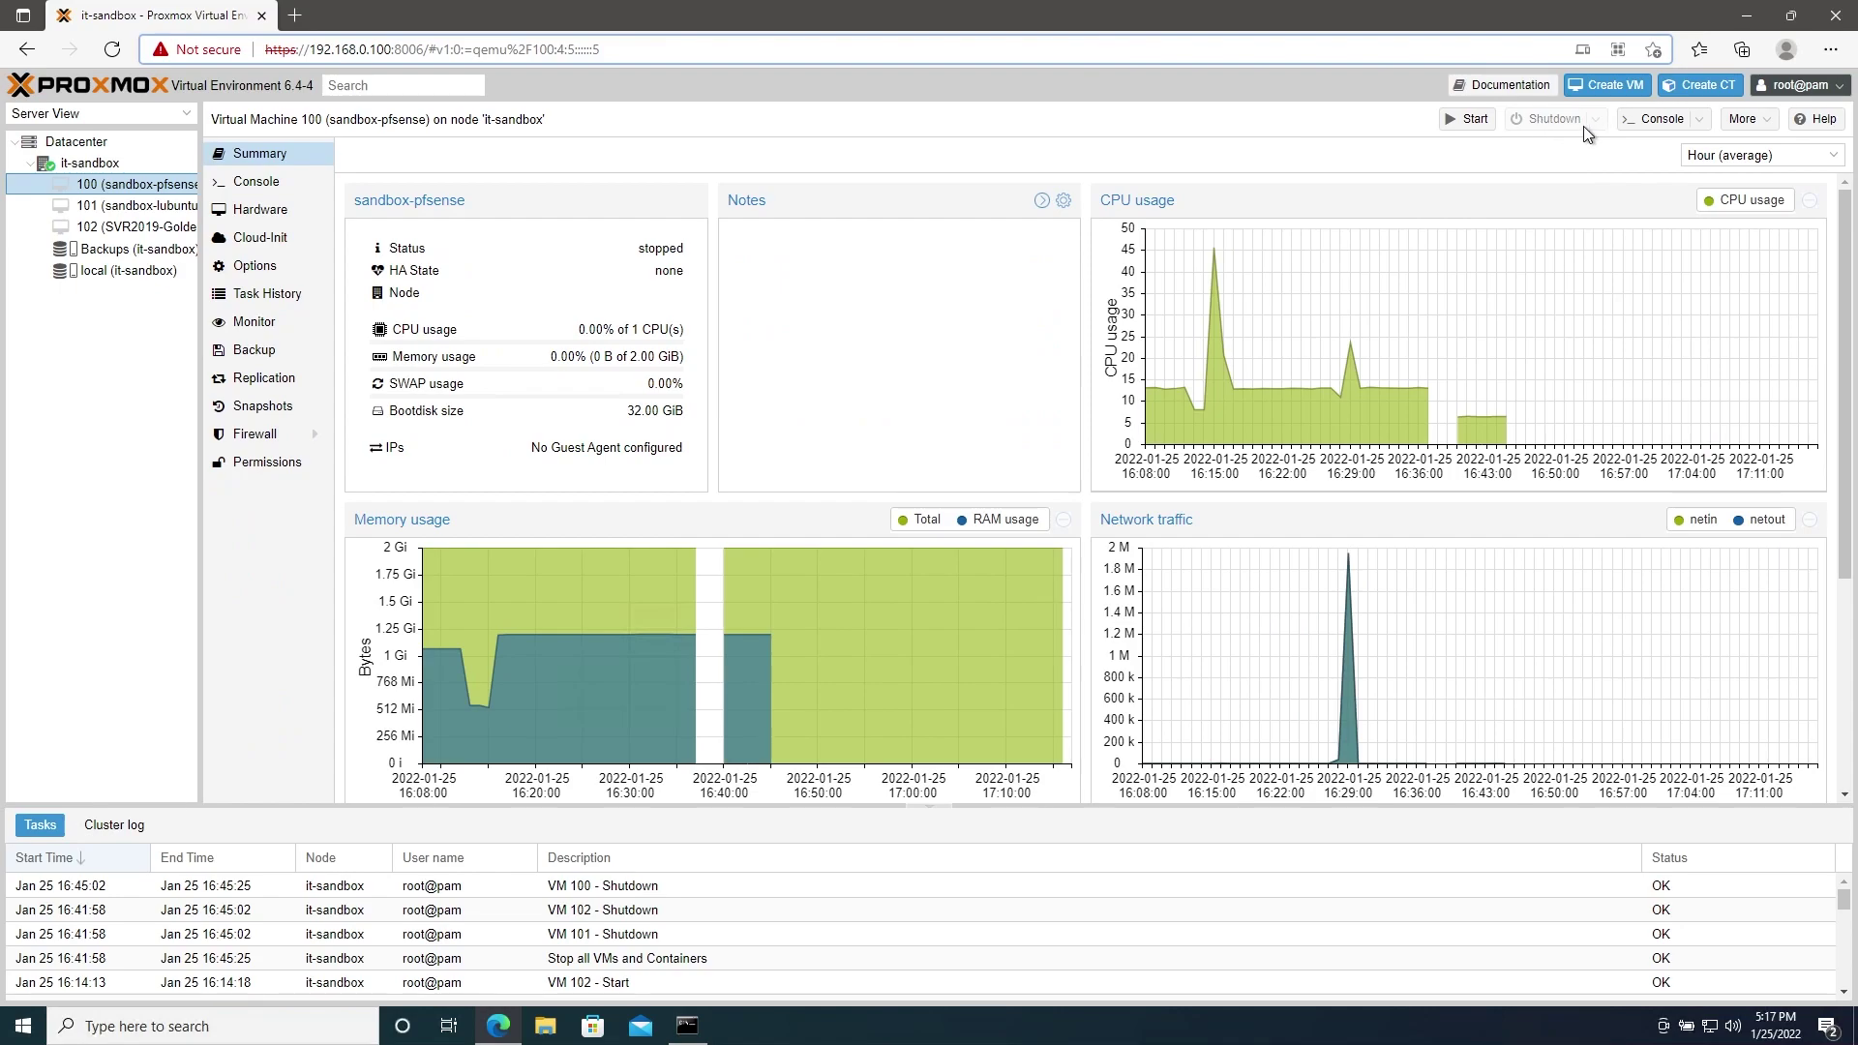
pyautogui.click(64, 170)
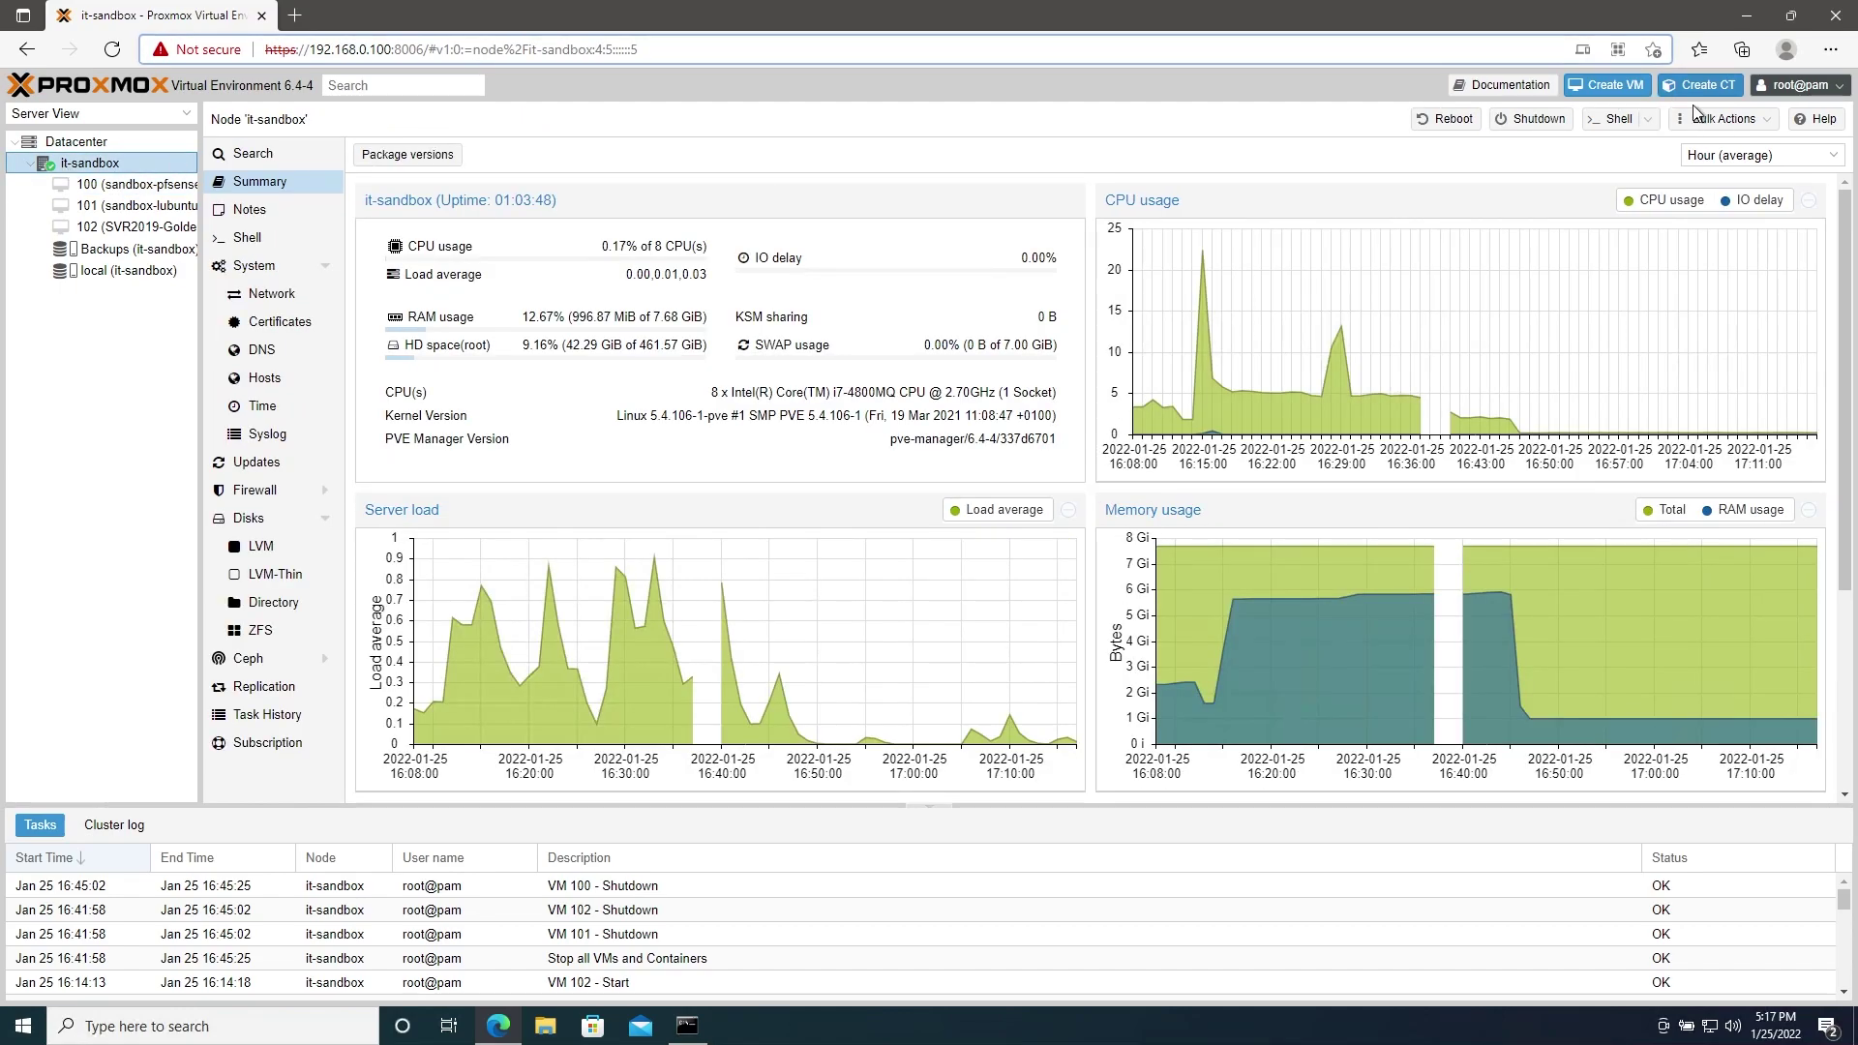
pyautogui.click(1721, 121)
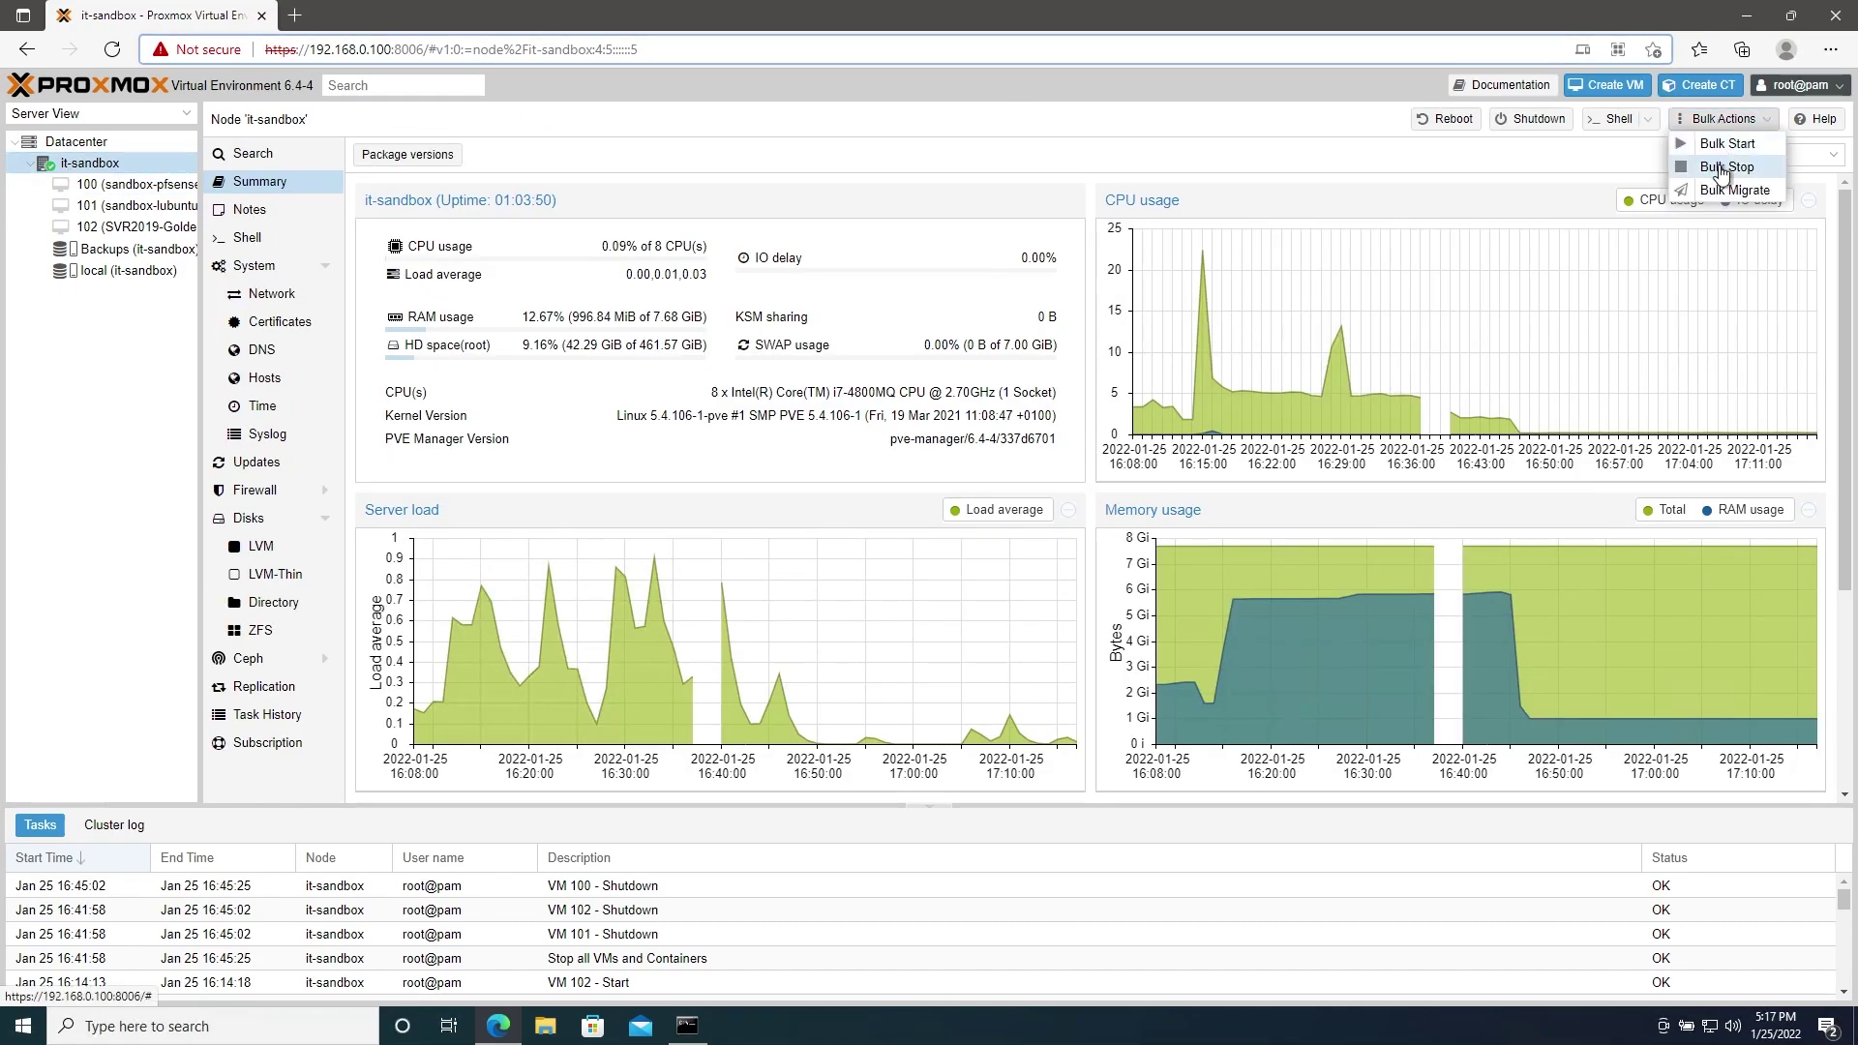
pyautogui.click(1117, 147)
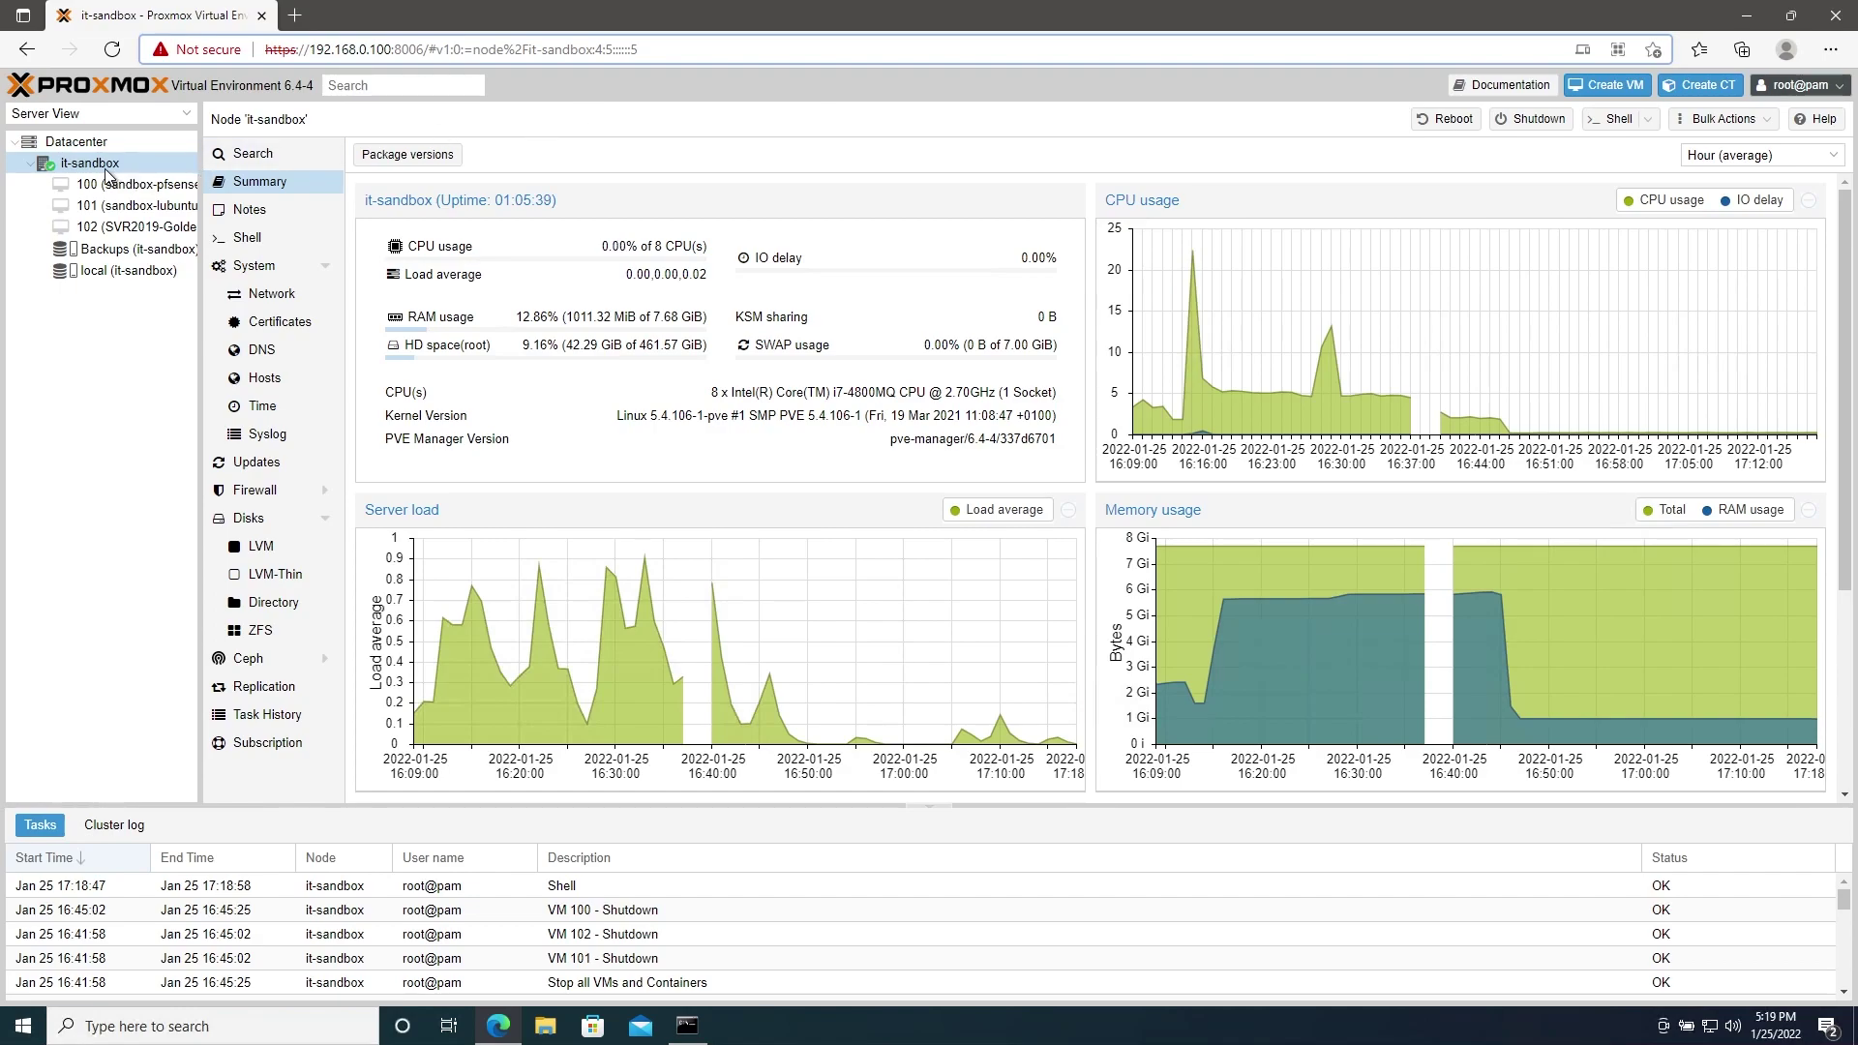
# Switch the it-sandbox node from Shell back to Summary and restore the OpenSSH terminal window
pyautogui.click(262, 237)
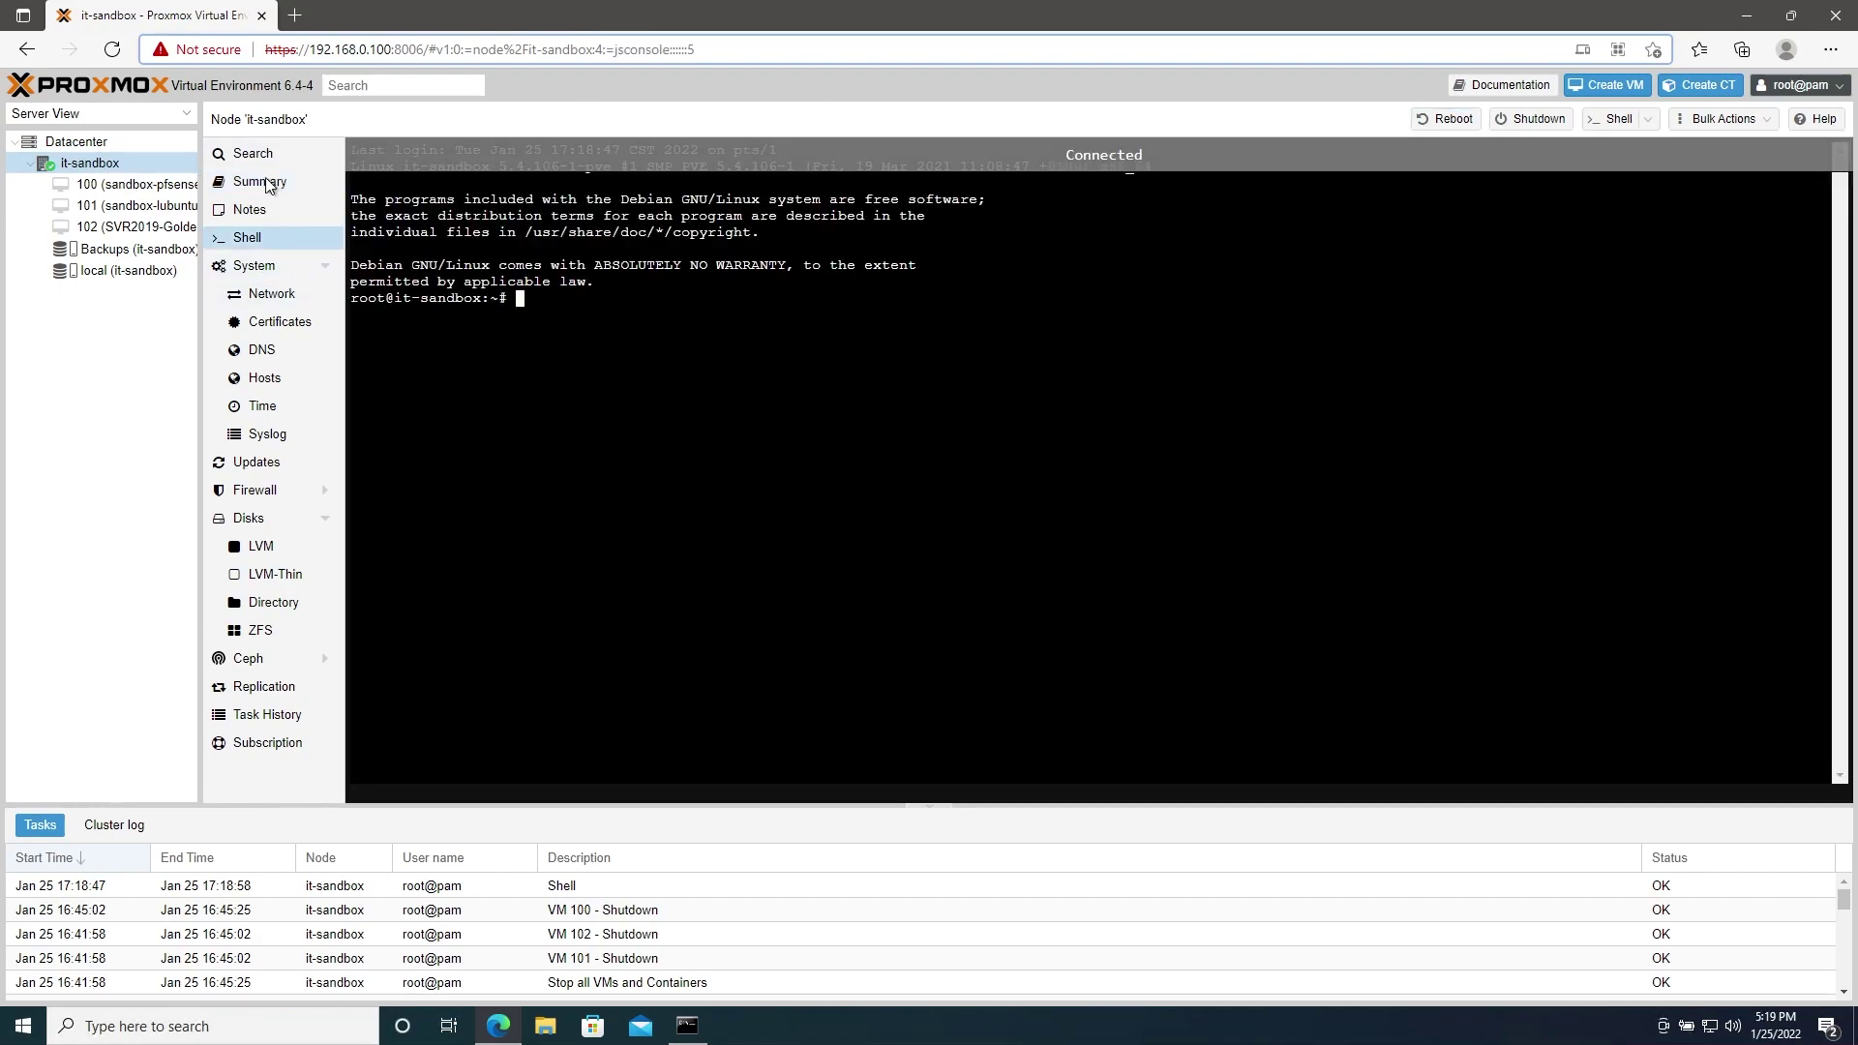
pyautogui.click(262, 180)
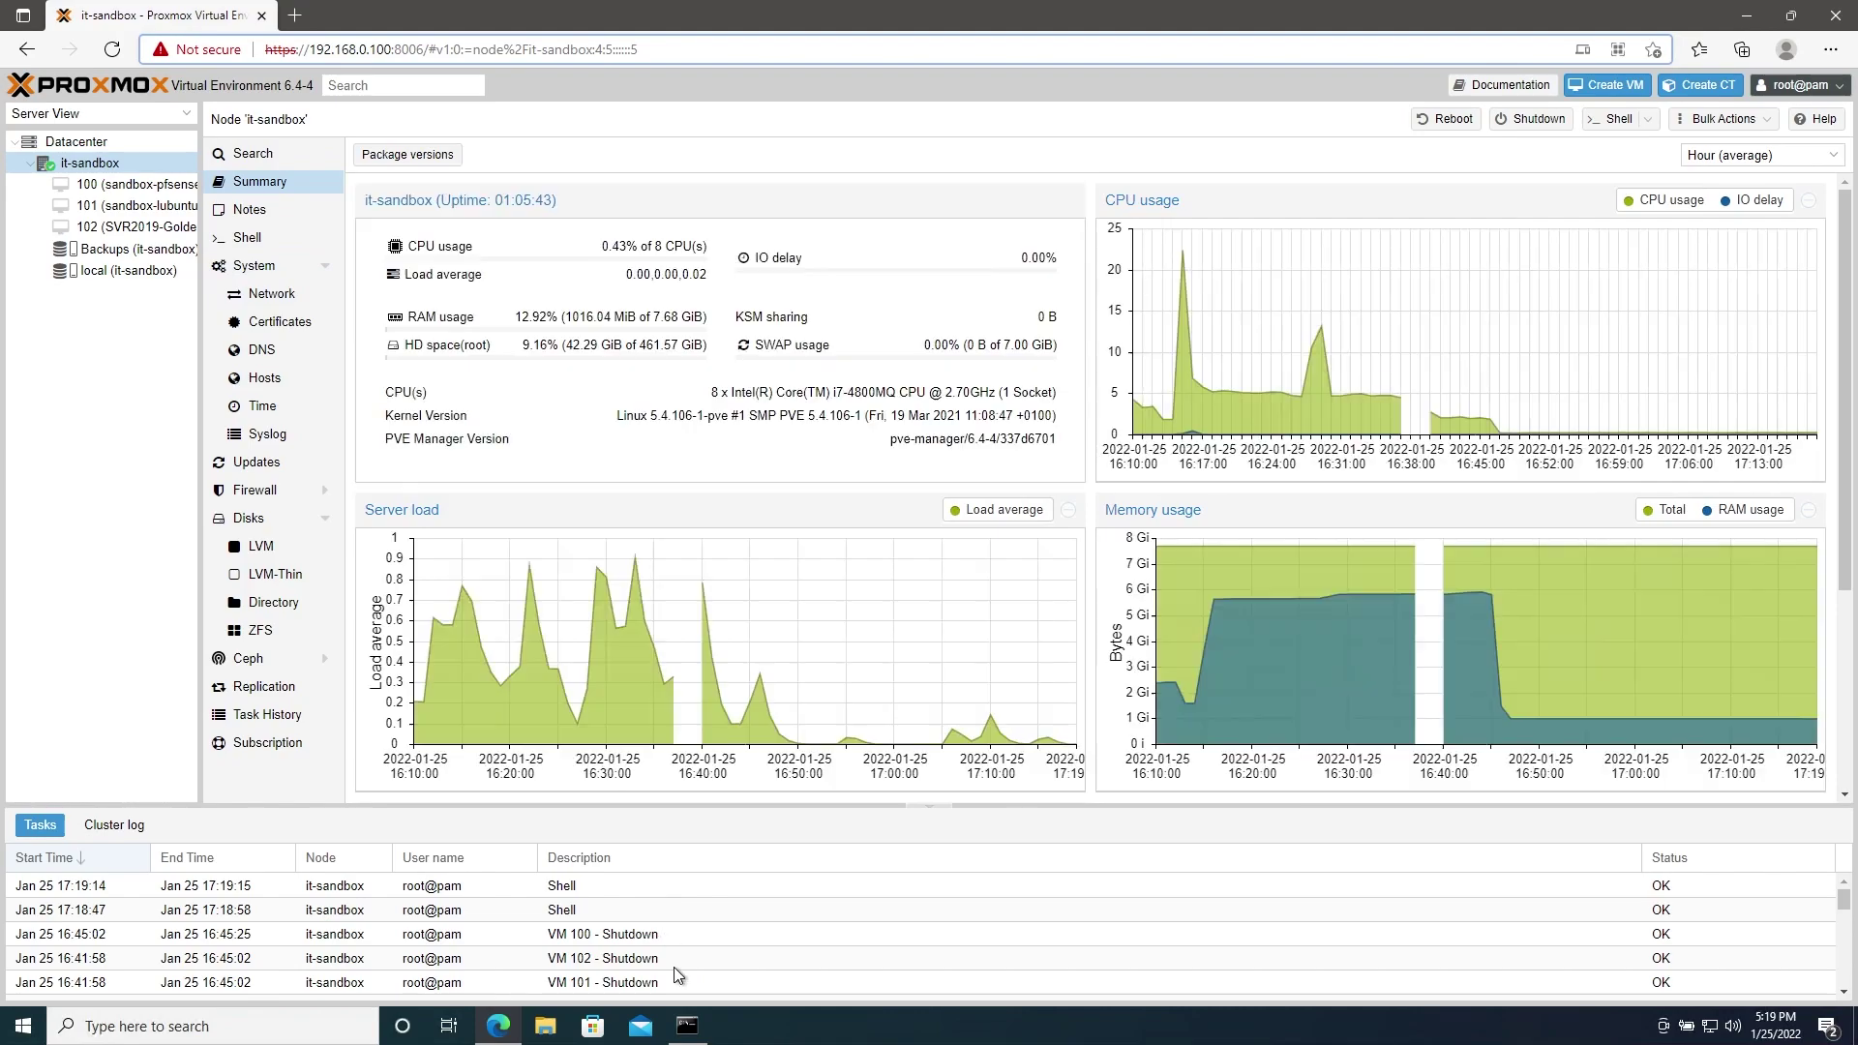
pyautogui.click(687, 1025)
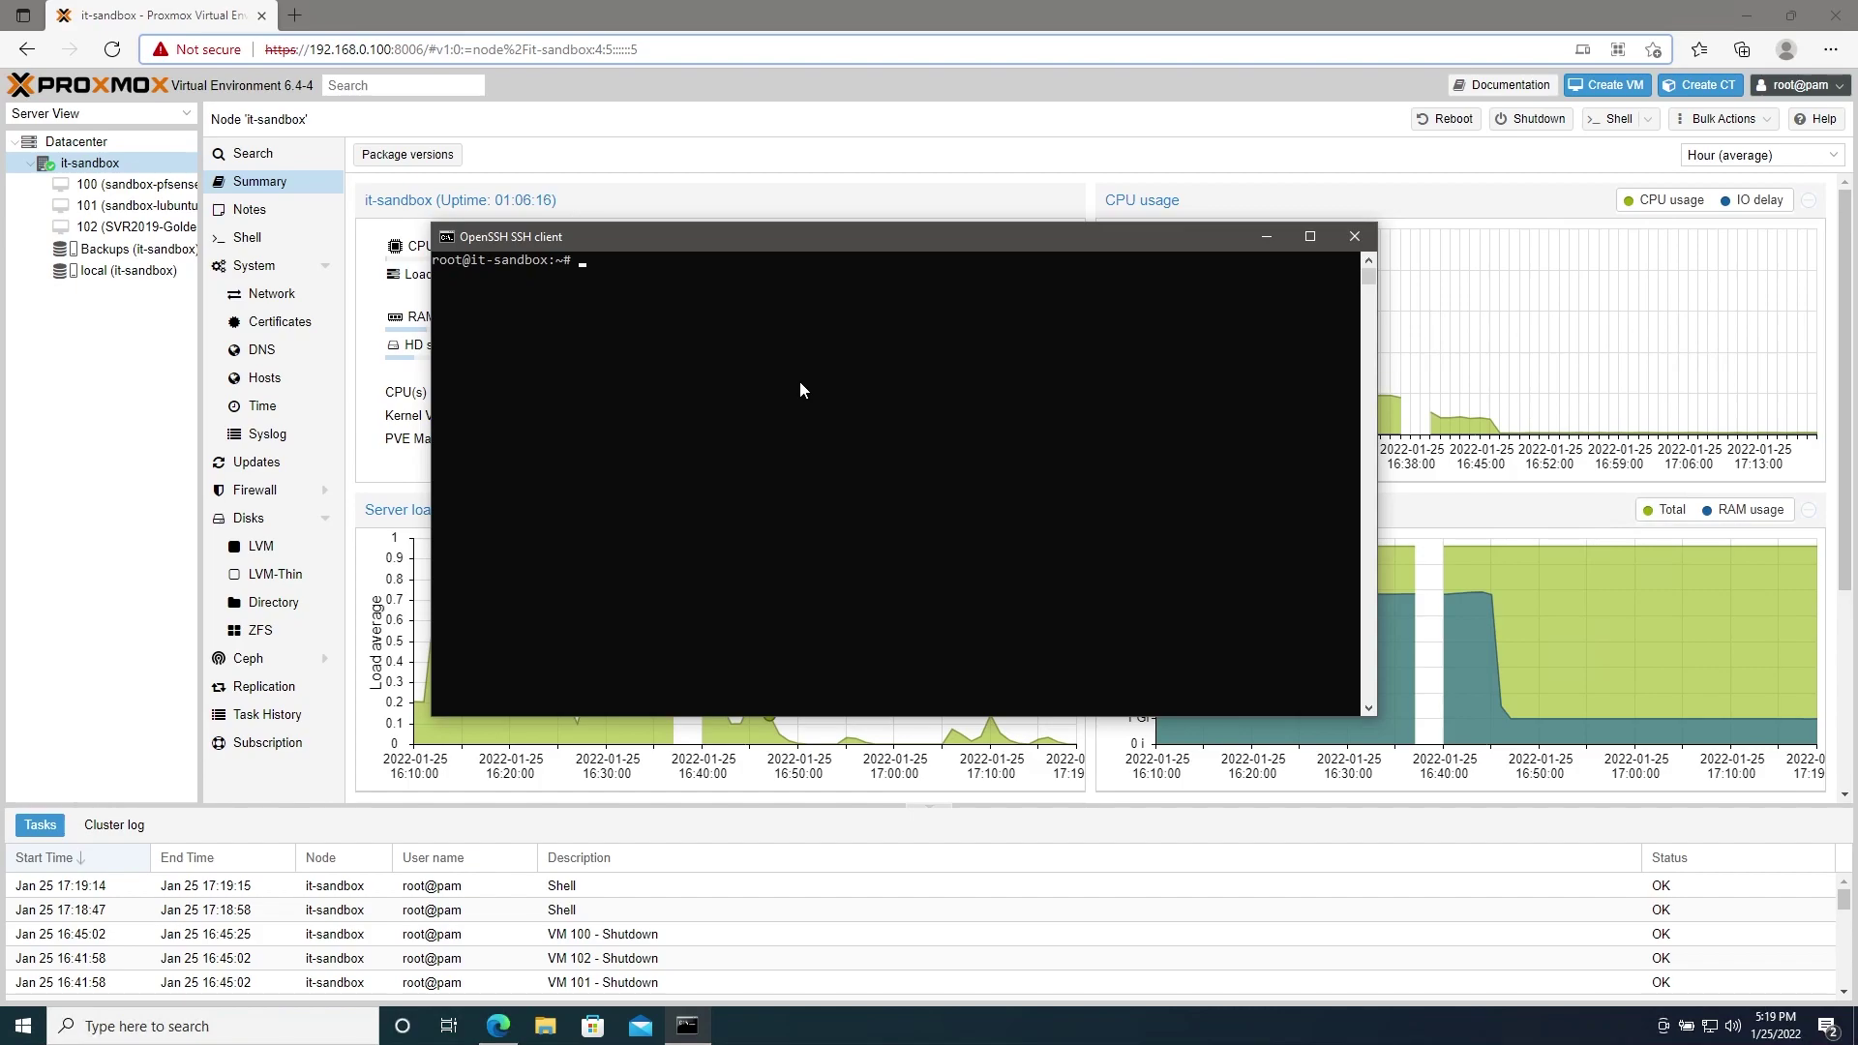
pyautogui.write('passwd')
# Run passwd and submit empty new and retyped passwords, leaving root's password unchanged
pyautogui.press('Return')
pyautogui.press('Return')
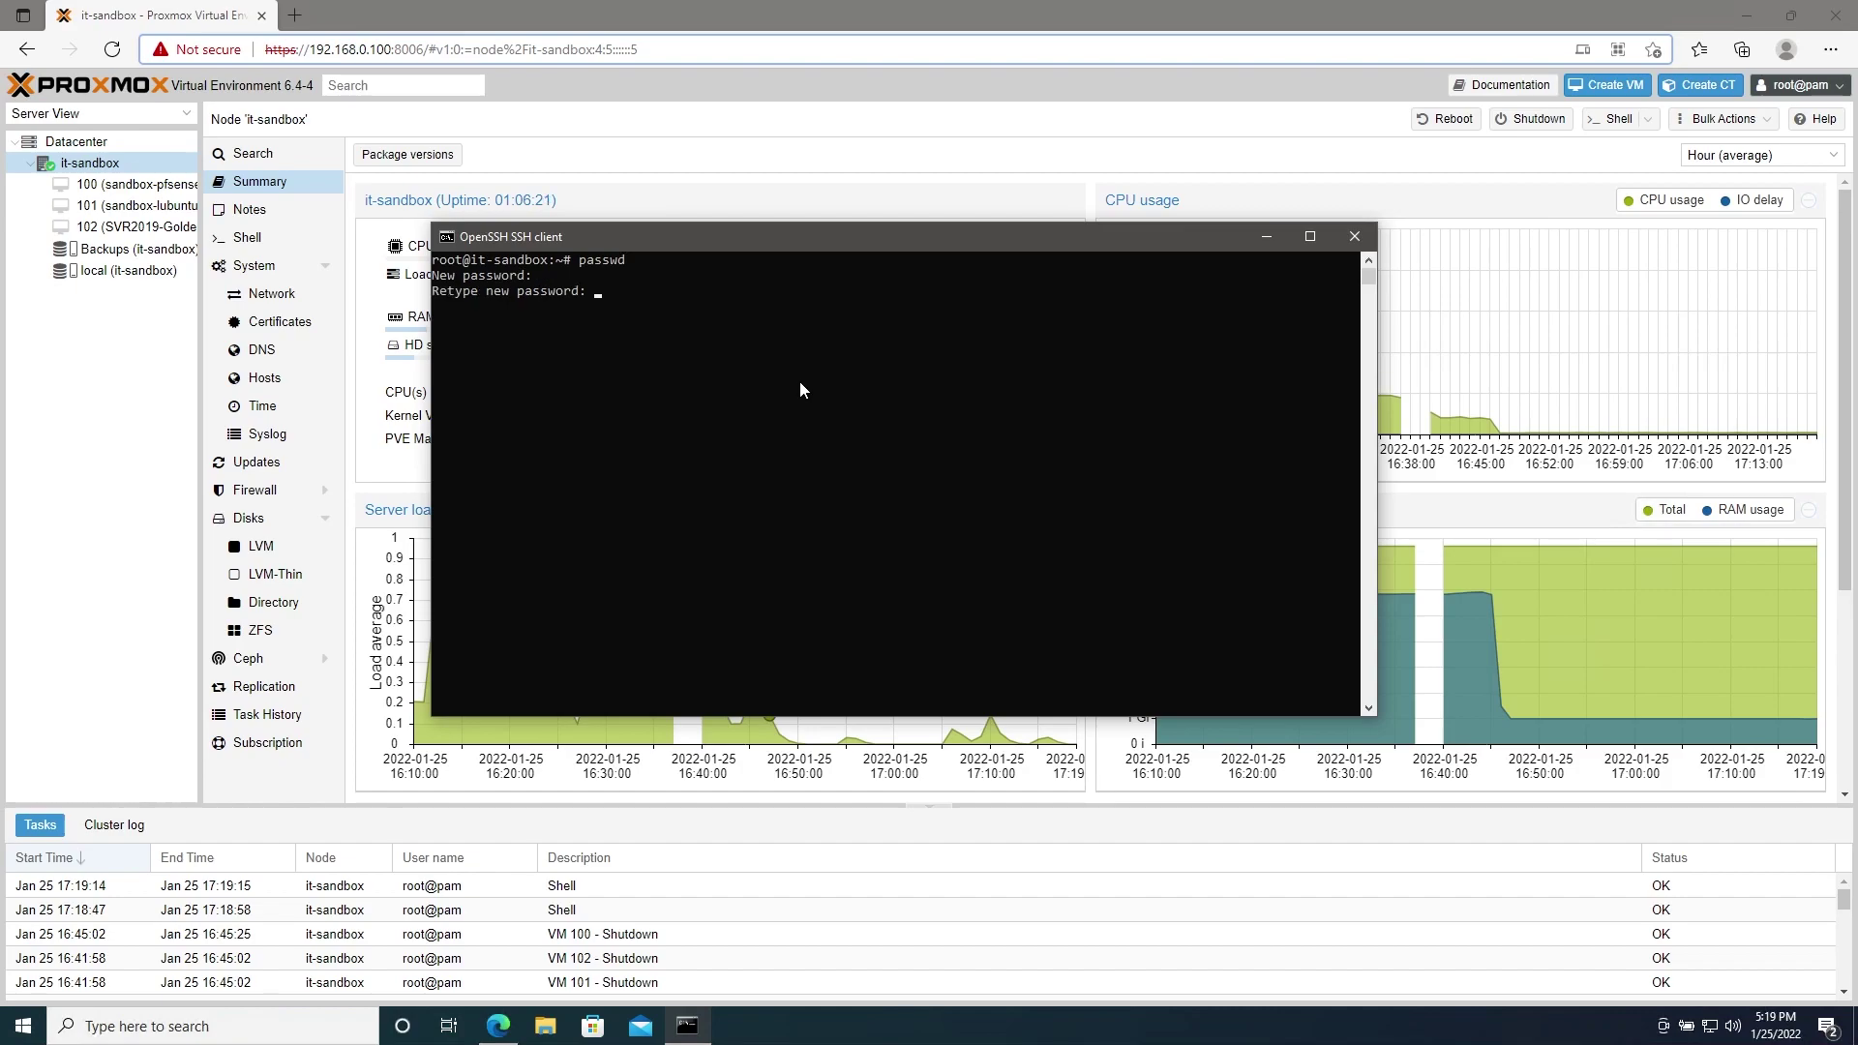
pyautogui.press('Return')
pyautogui.press('Return')
pyautogui.press('Return')
pyautogui.press('Return')
pyautogui.press('Return')
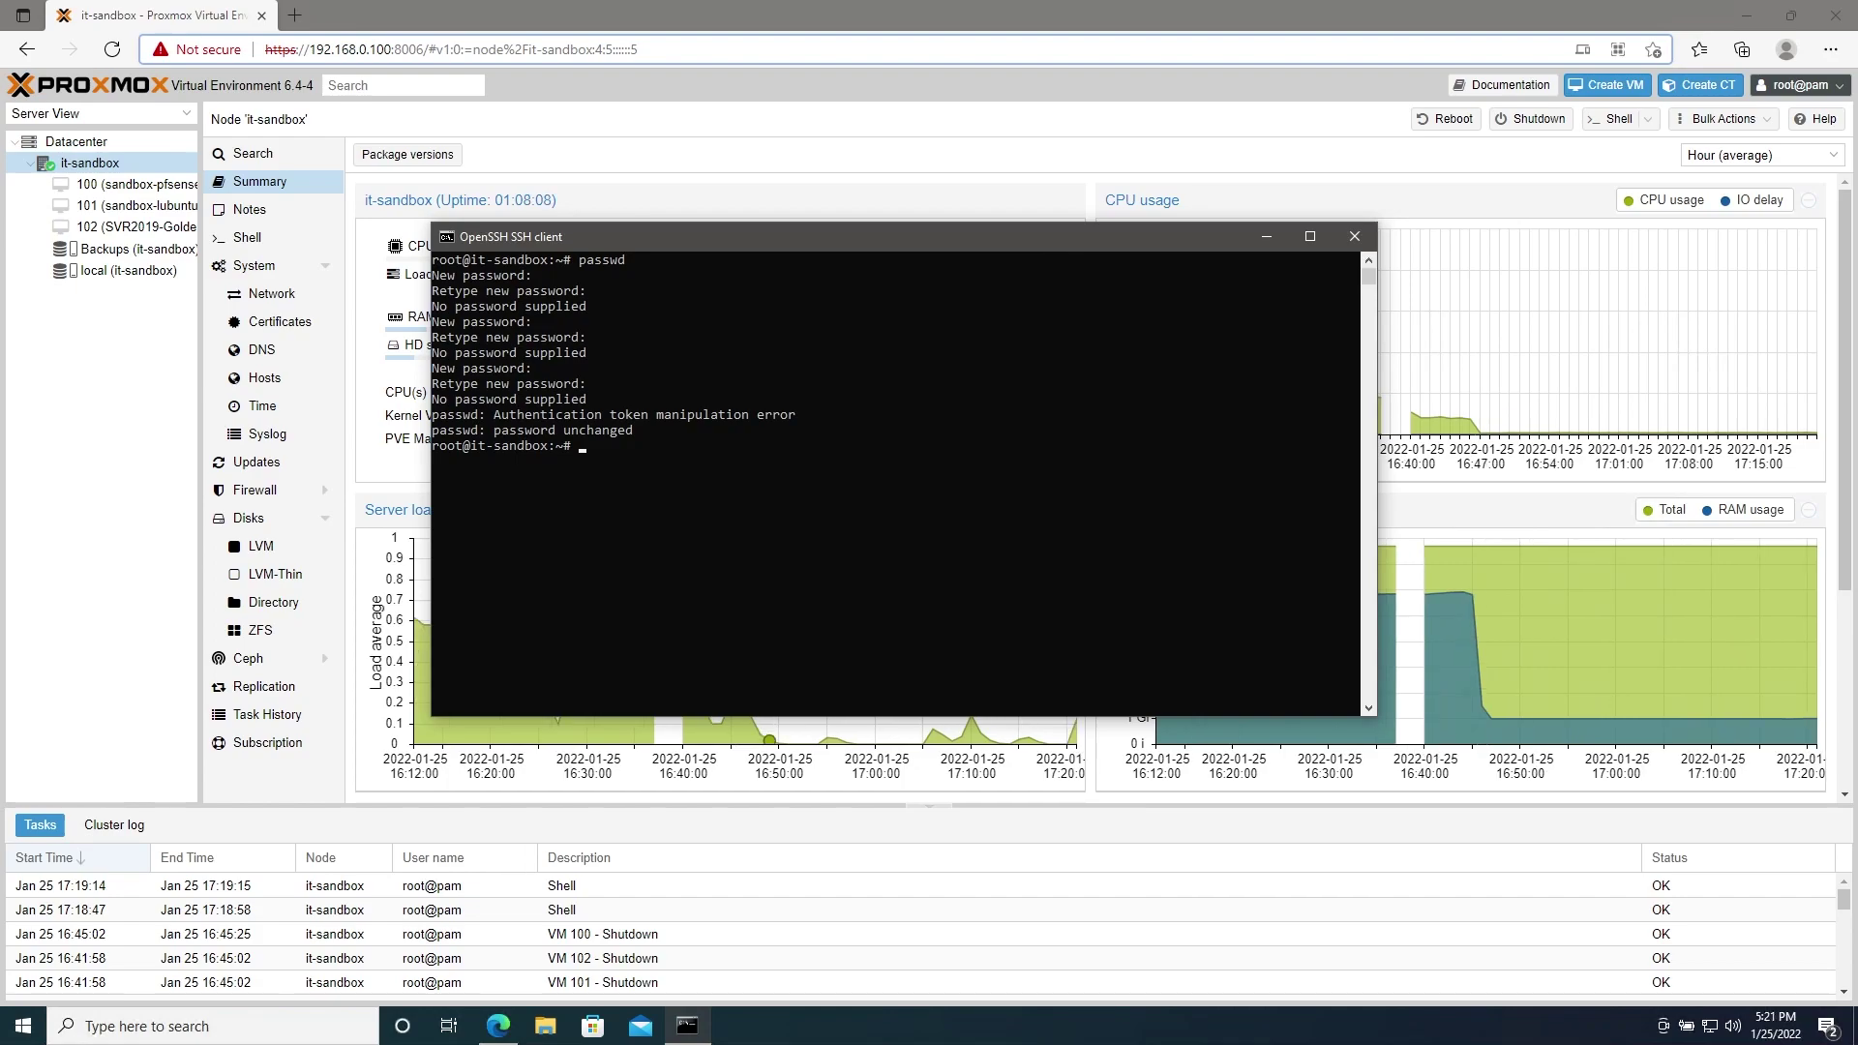
pyautogui.write('nano /etc/apt/sources.list')
# Paste the pve-no-subscription deb line into /etc/apt/sources.list in nano and save it
pyautogui.press('Return')
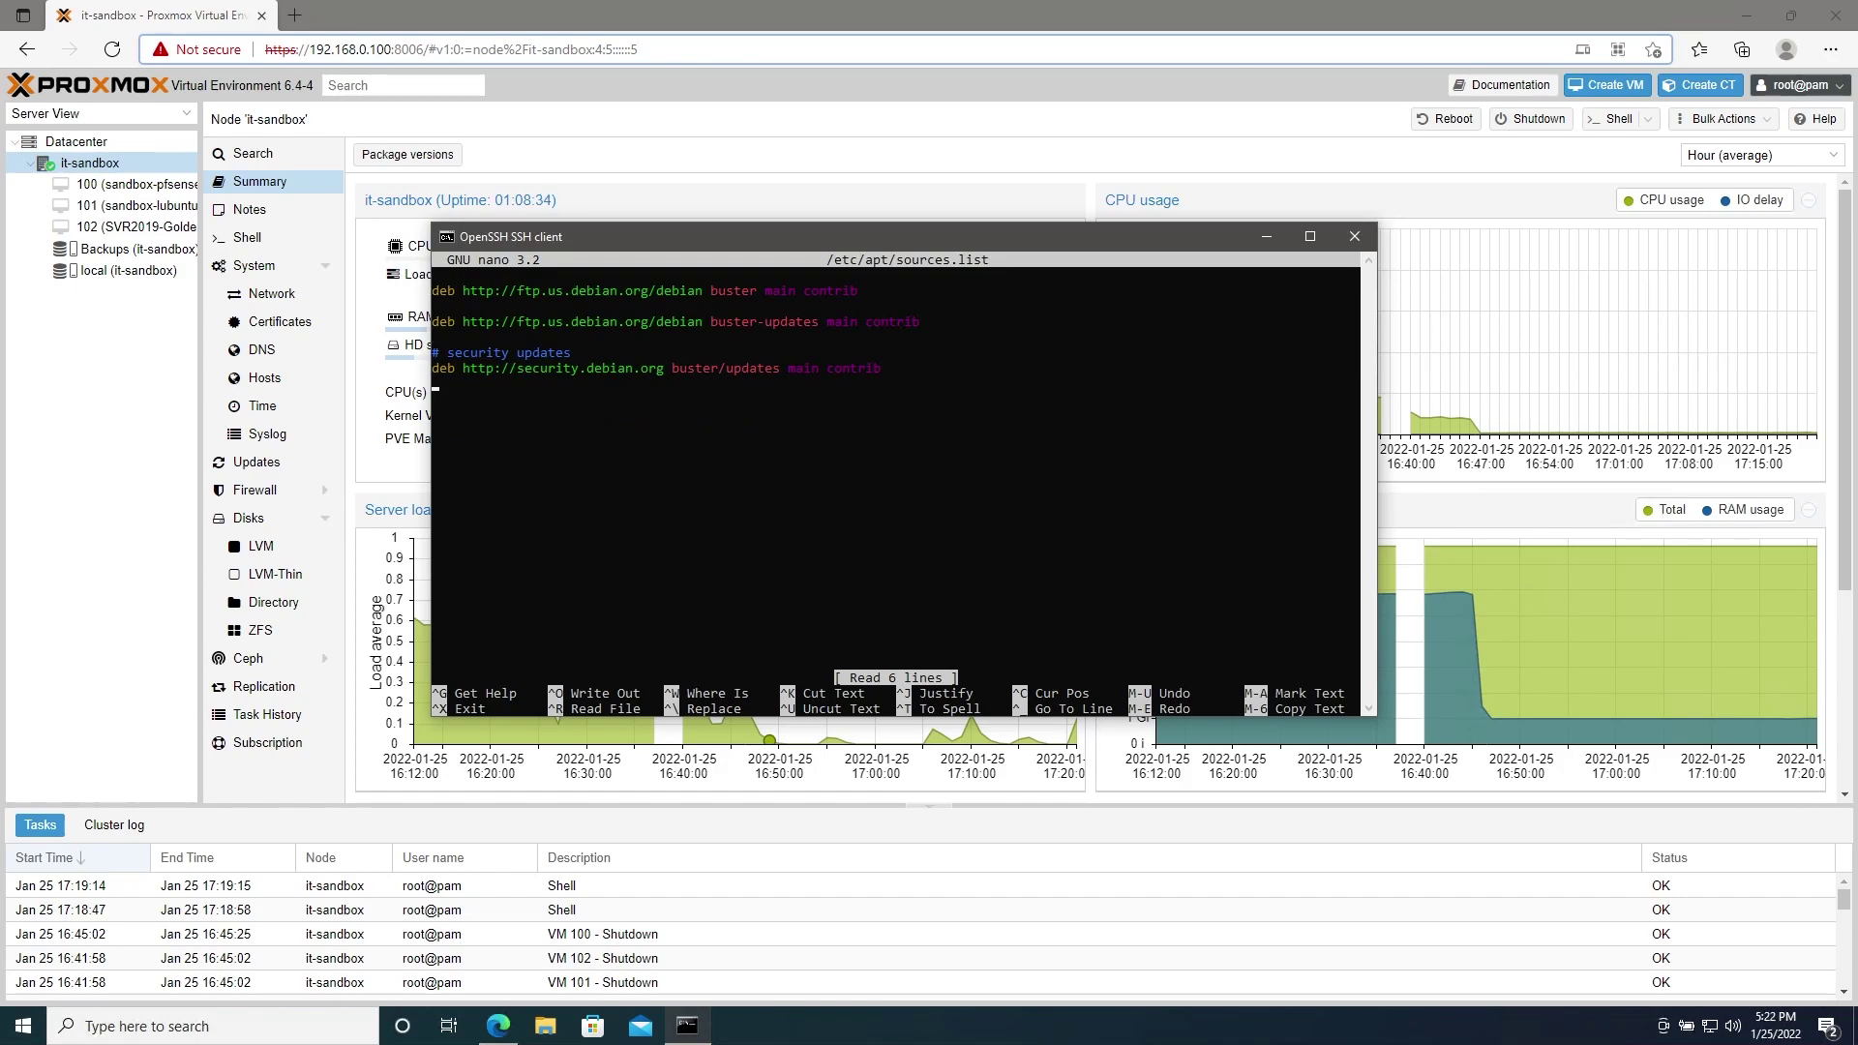
pyautogui.rightClick(671, 455)
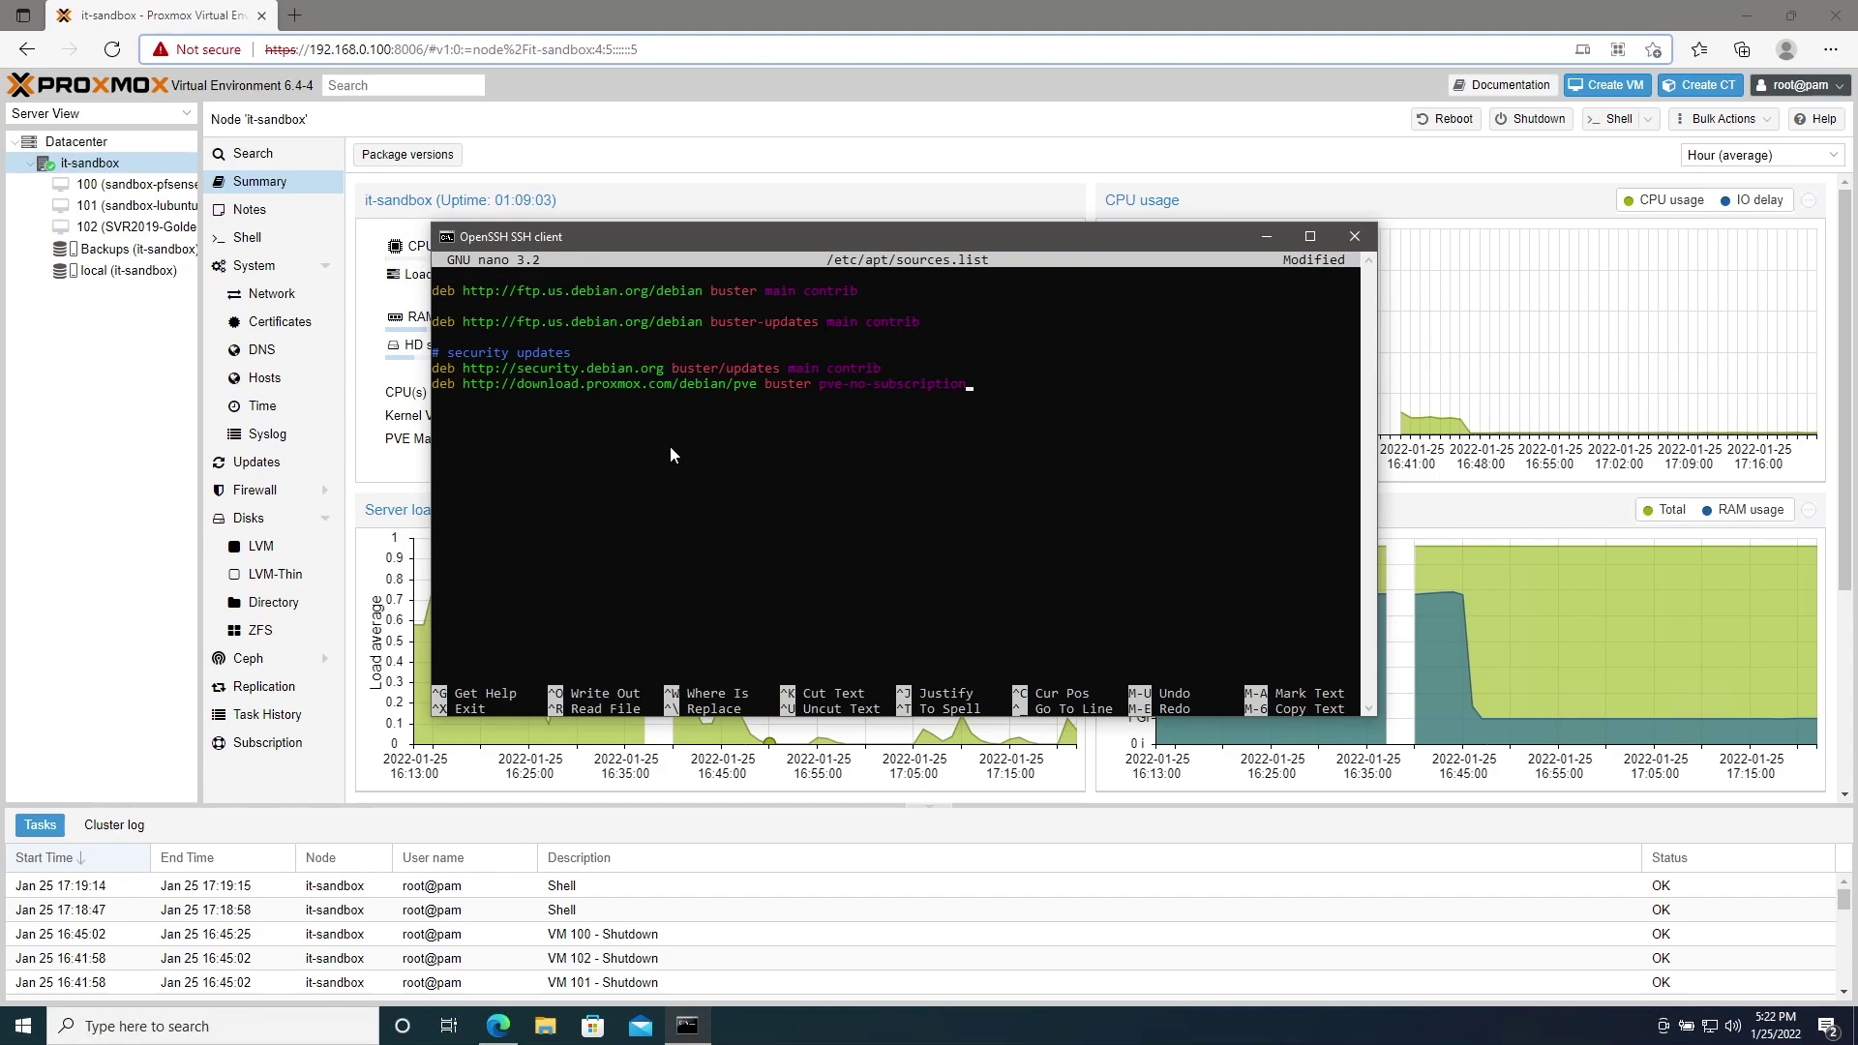
pyautogui.hotkey('ctrl', 'o')
pyautogui.press('Return')
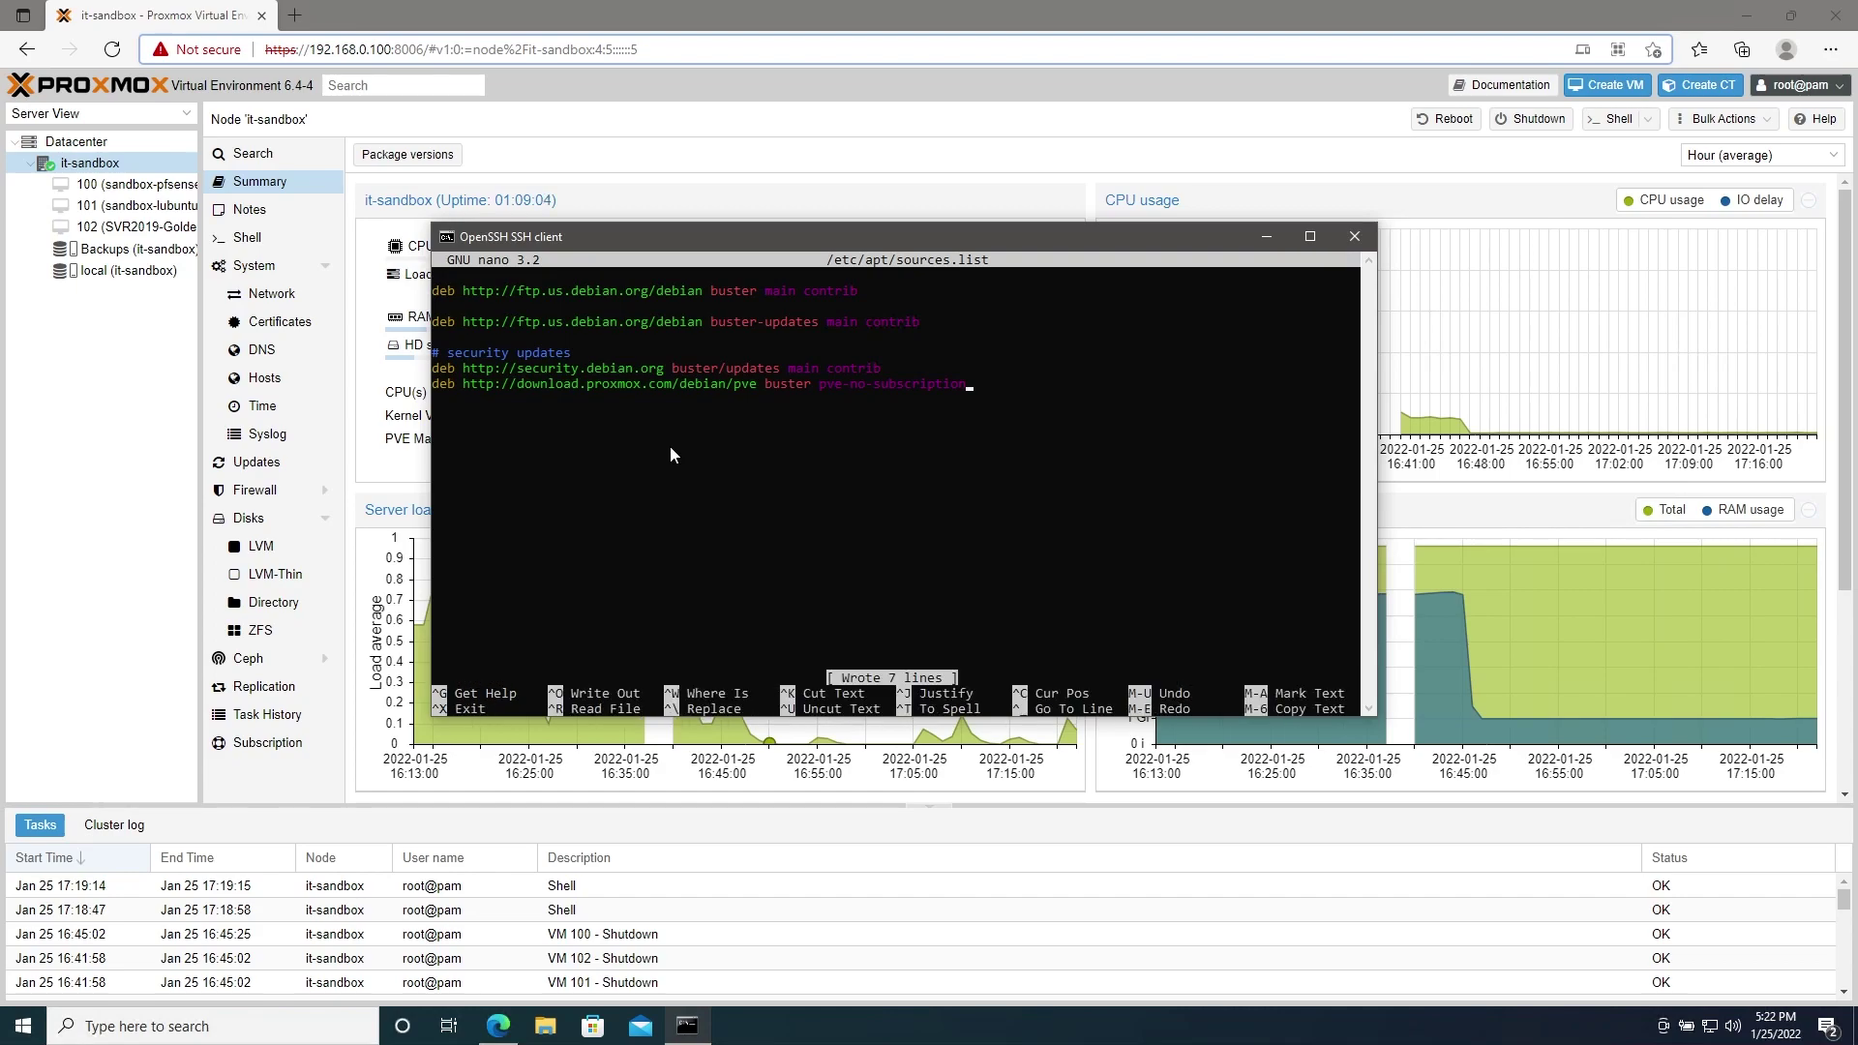
pyautogui.hotkey('ctrl', 'x')
pyautogui.press('Return')
pyautogui.press('Return')
pyautogui.press('Return')
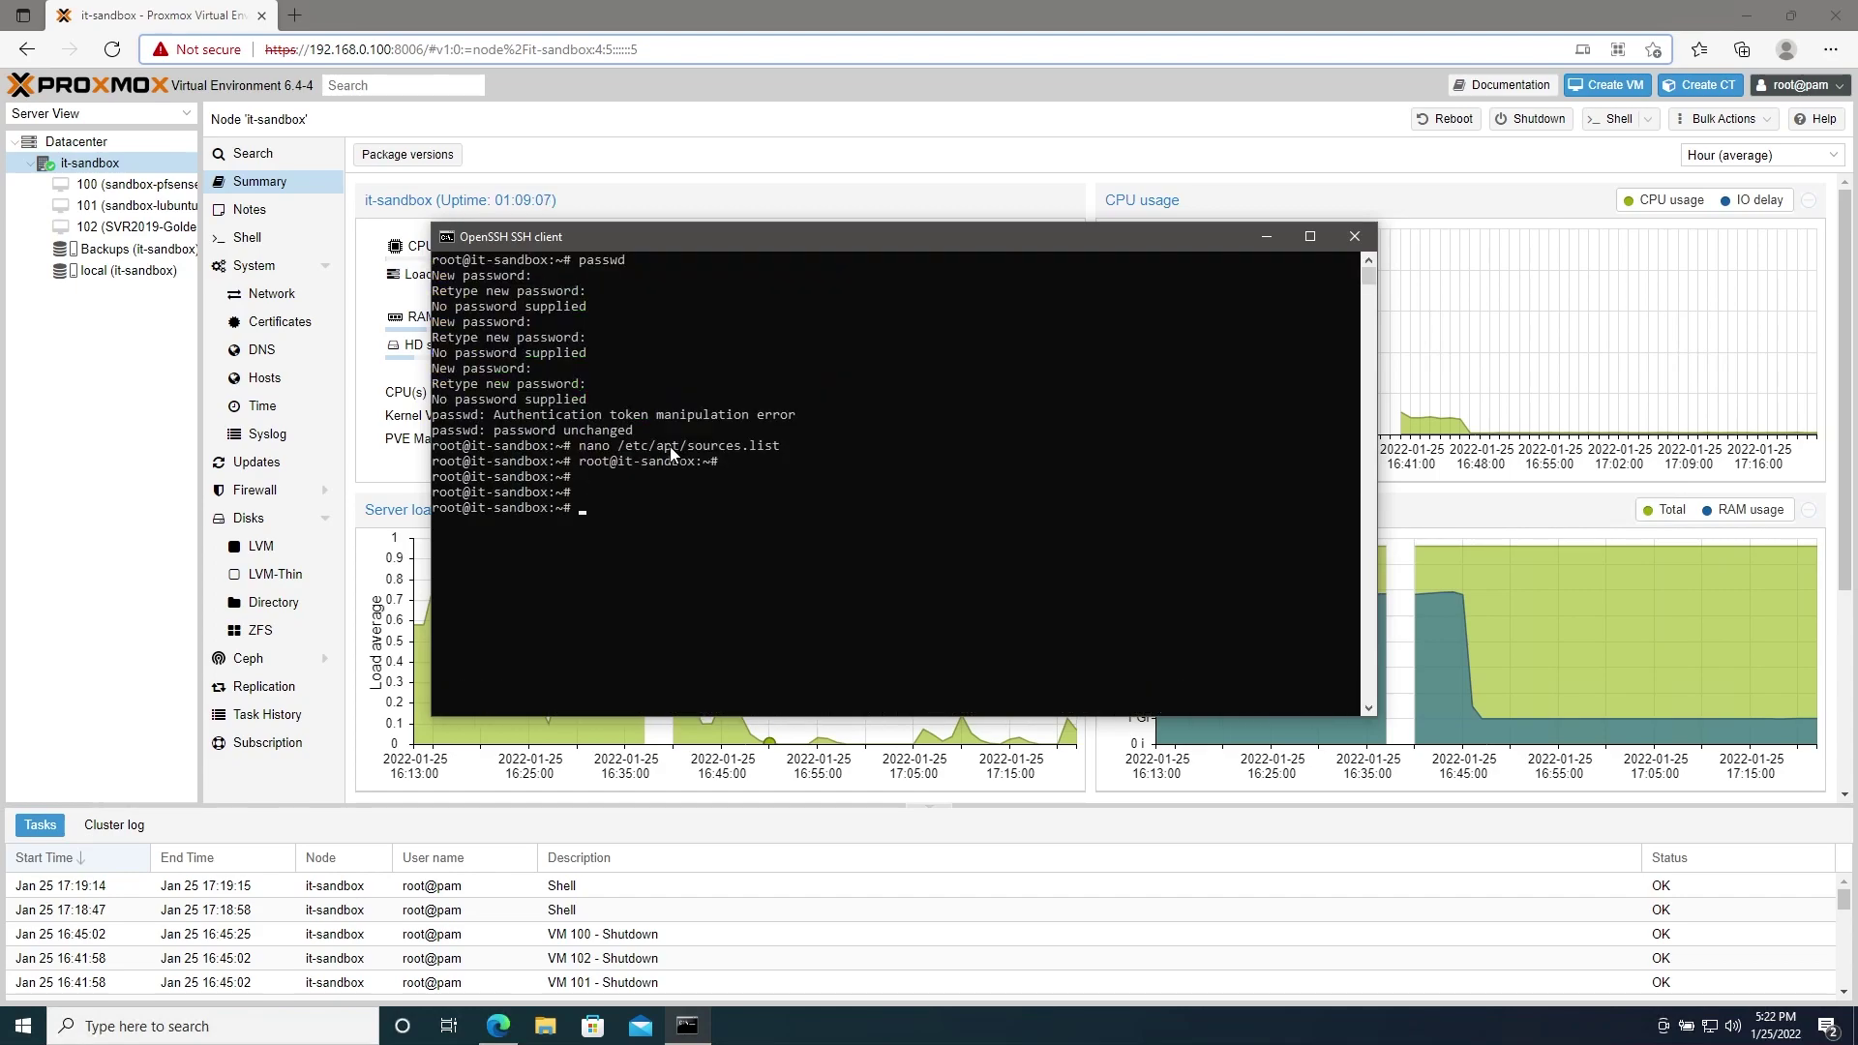
pyautogui.write('clear')
# Clear the screen, run apt update and apt upgrade, and confirm the 35 package upgrades
pyautogui.press('Return')
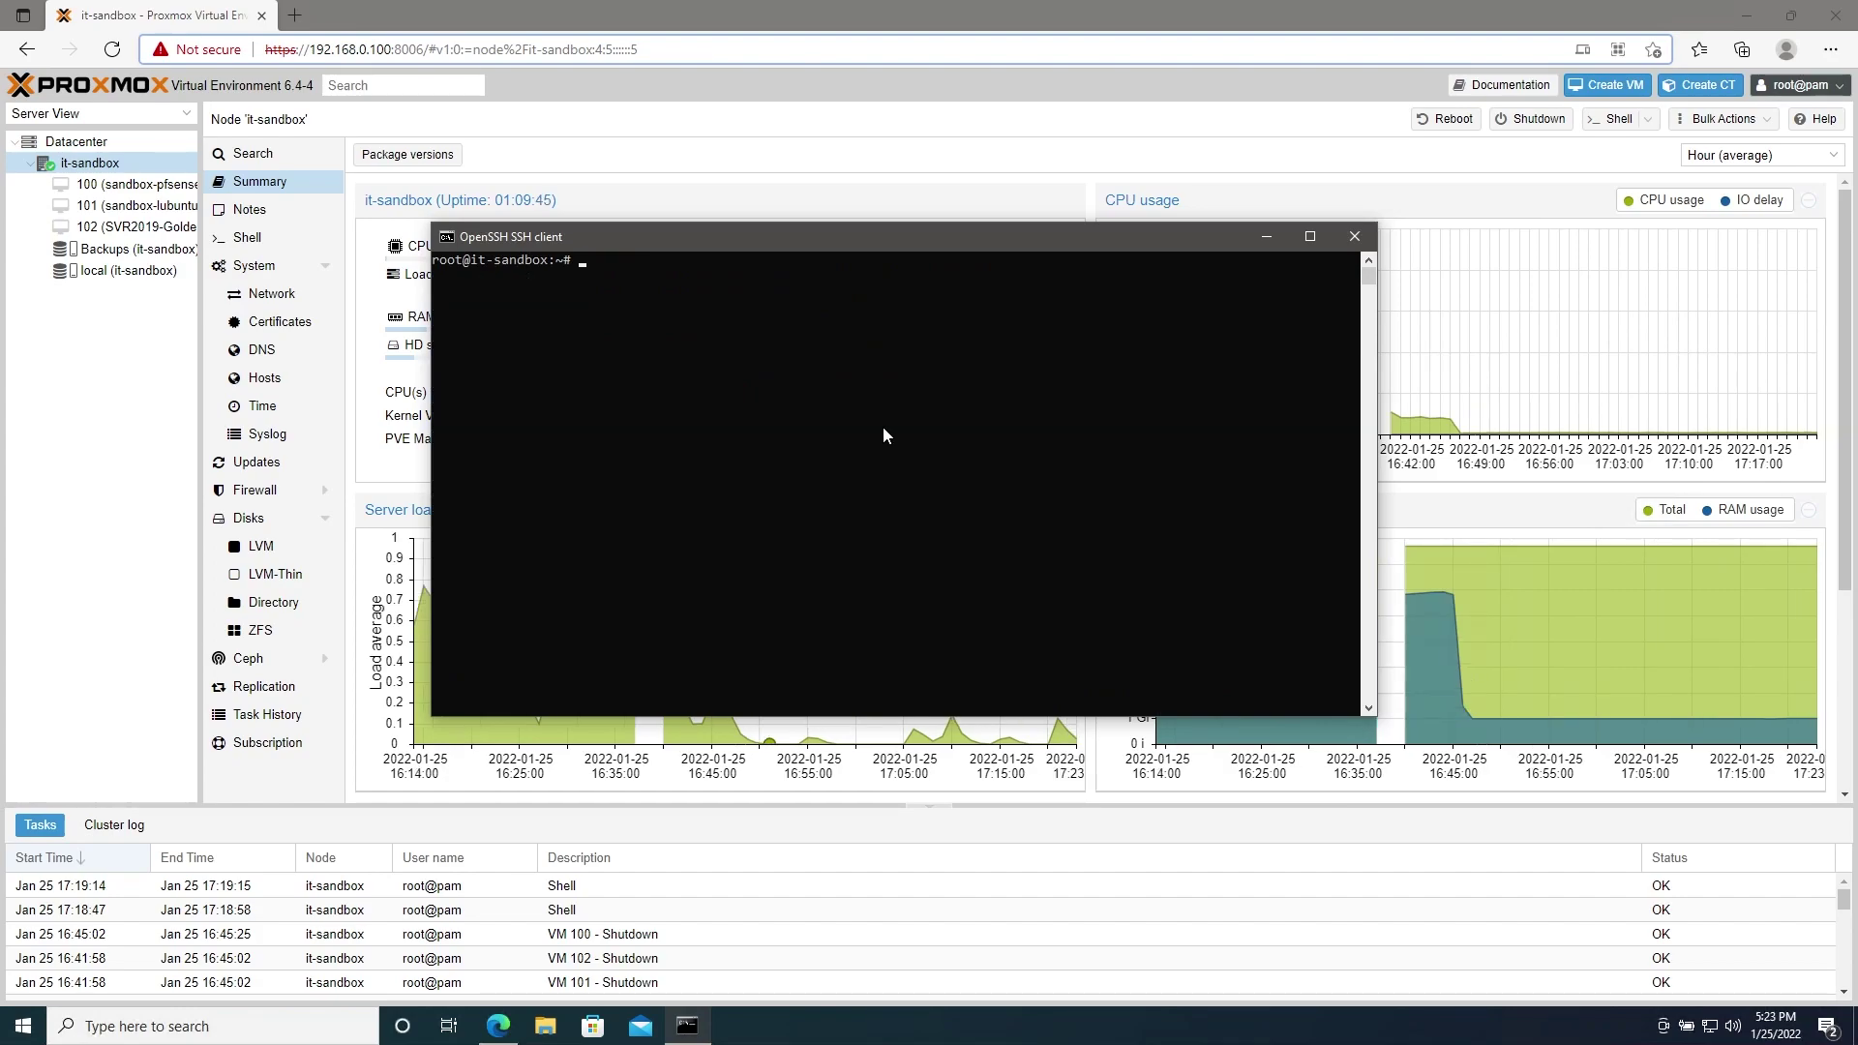
pyautogui.write('apt update')
pyautogui.press('Return')
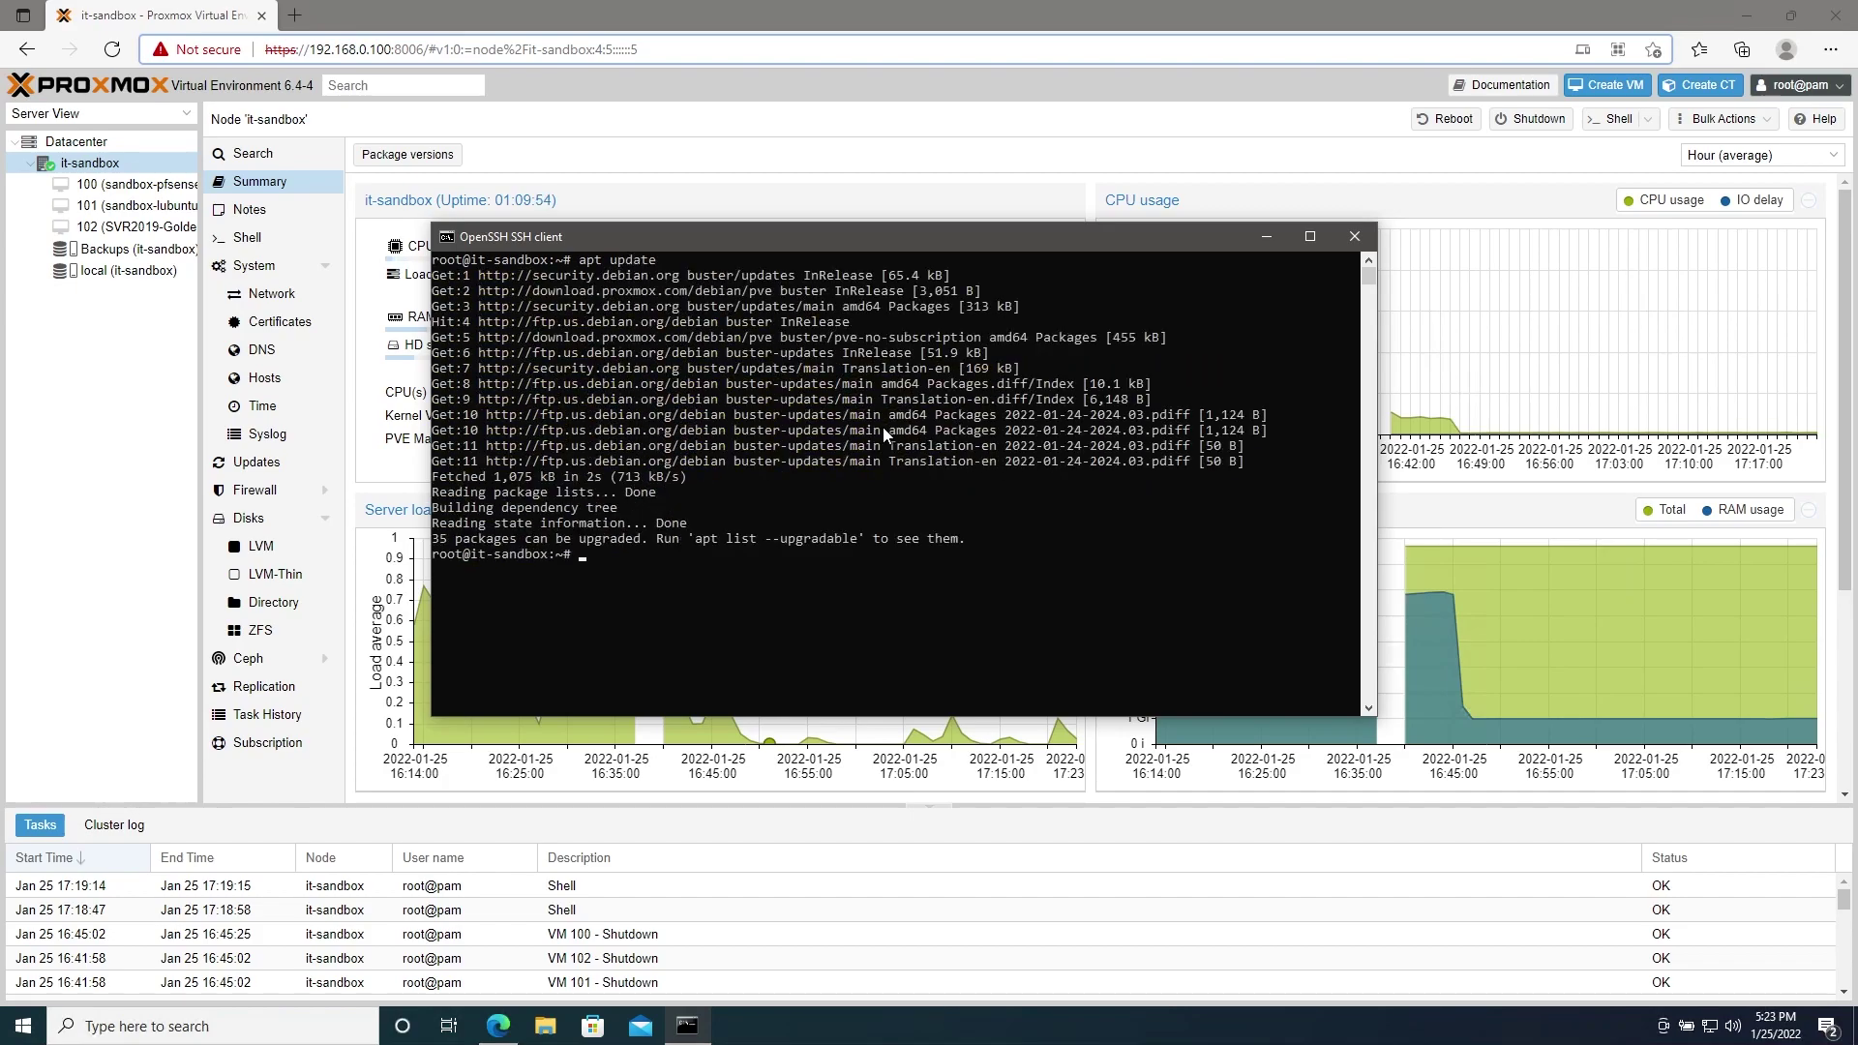
pyautogui.write('apt upgrade')
pyautogui.press('Return')
pyautogui.write('y')
pyautogui.press('Return')
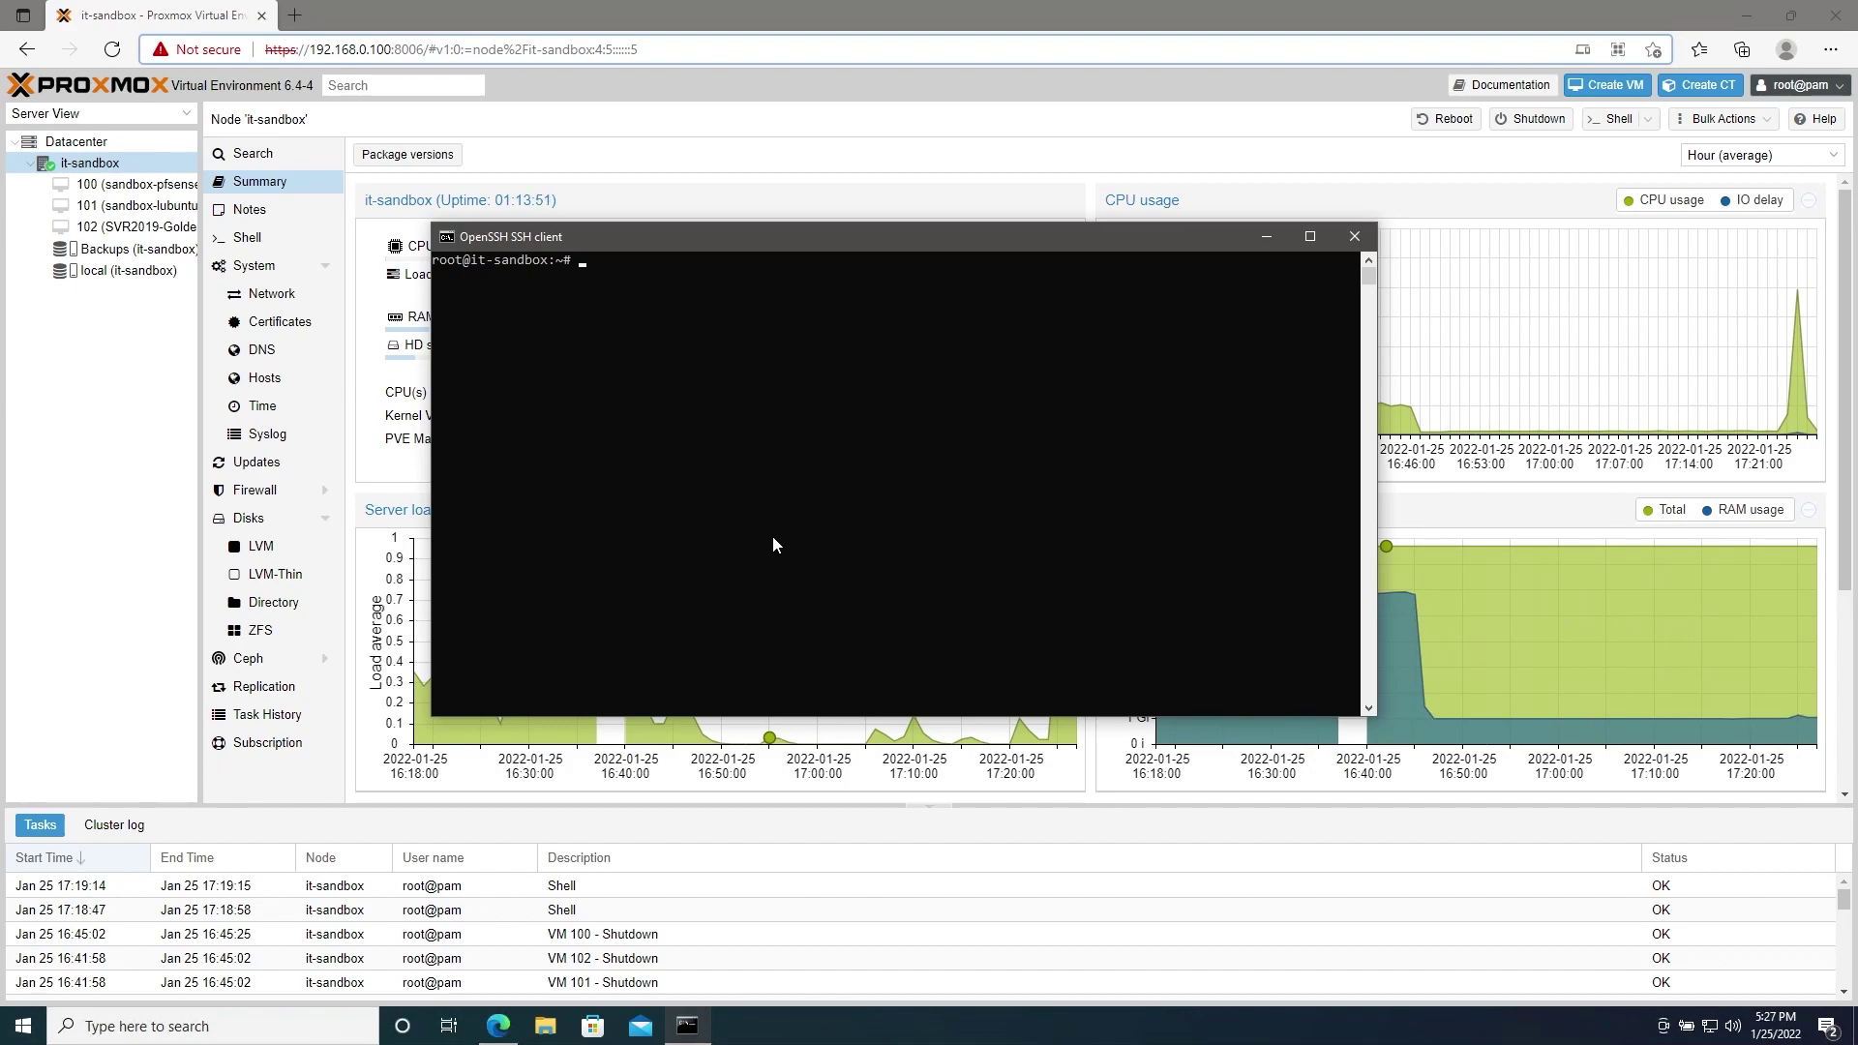
pyautogui.write('pve6to7')
# Run the pve6to7 checklist to verify readiness for Proxmox VE 7
pyautogui.press('Return')
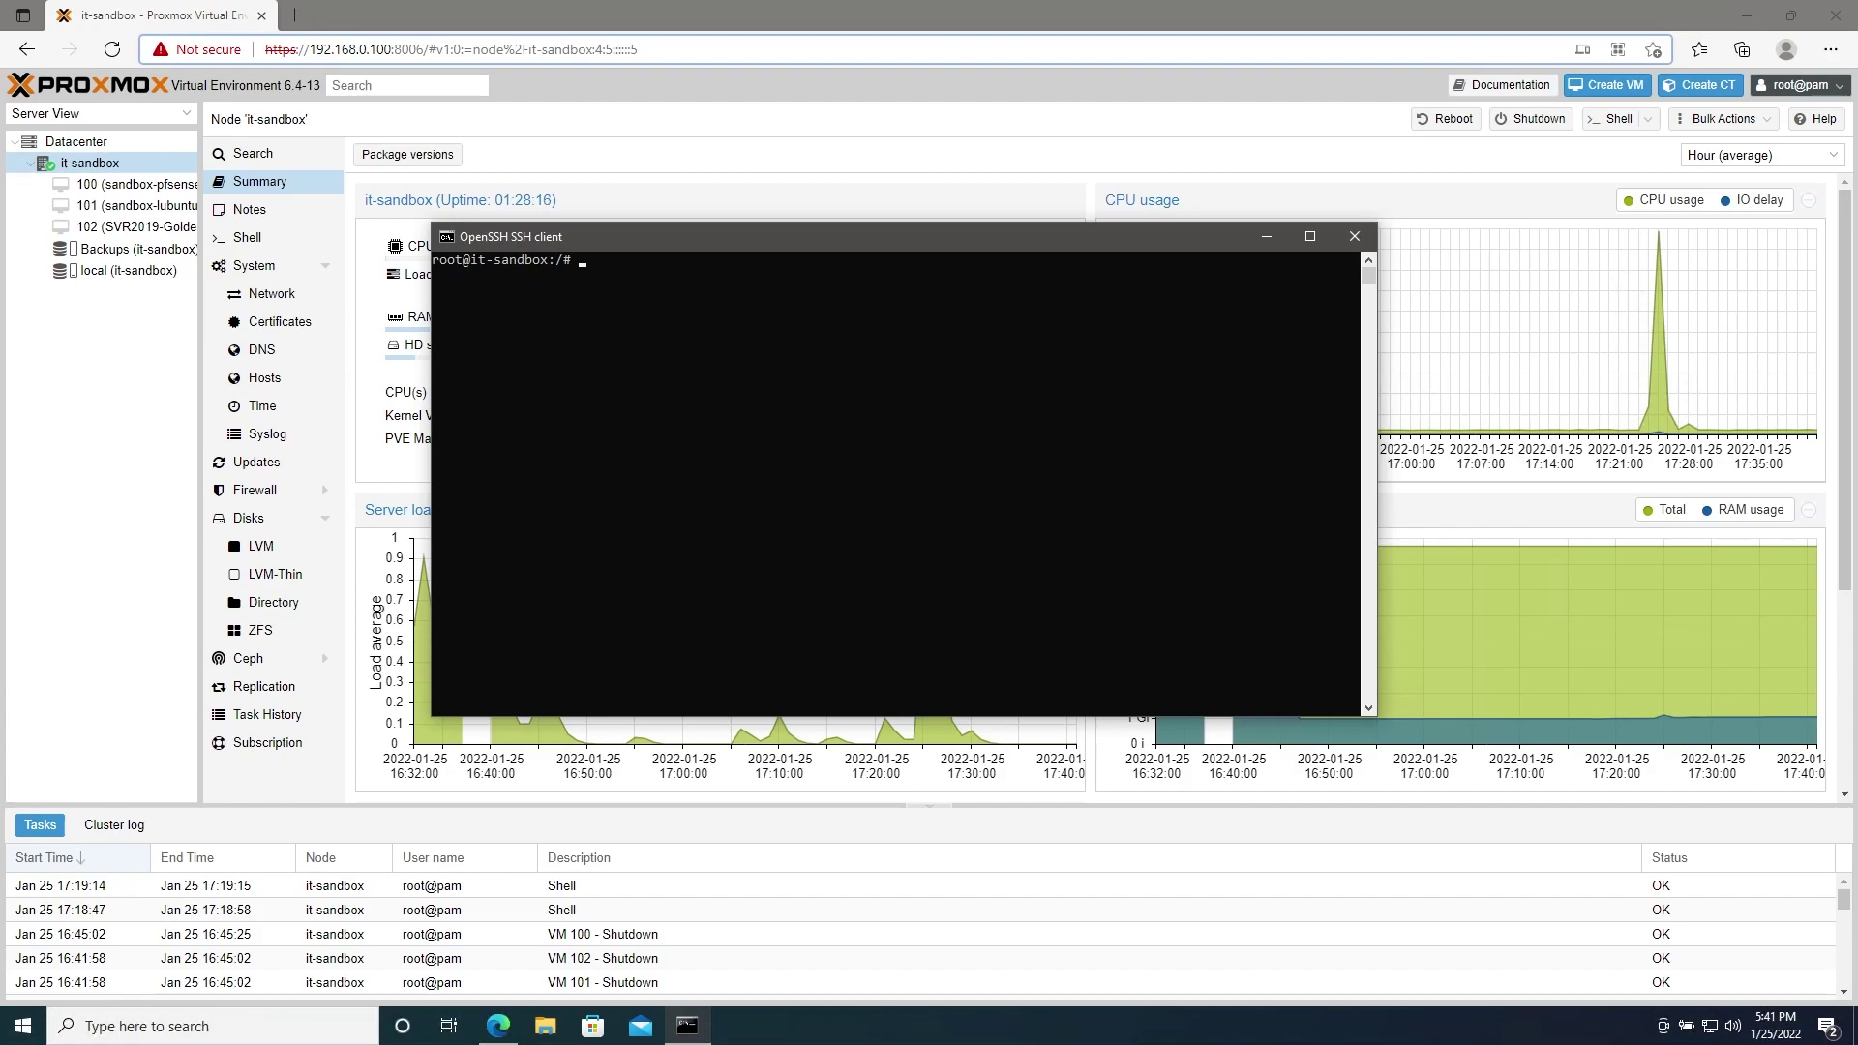
pyautogui.write('rm /etc/apt/sources.list.d/pve-enterprise.list')
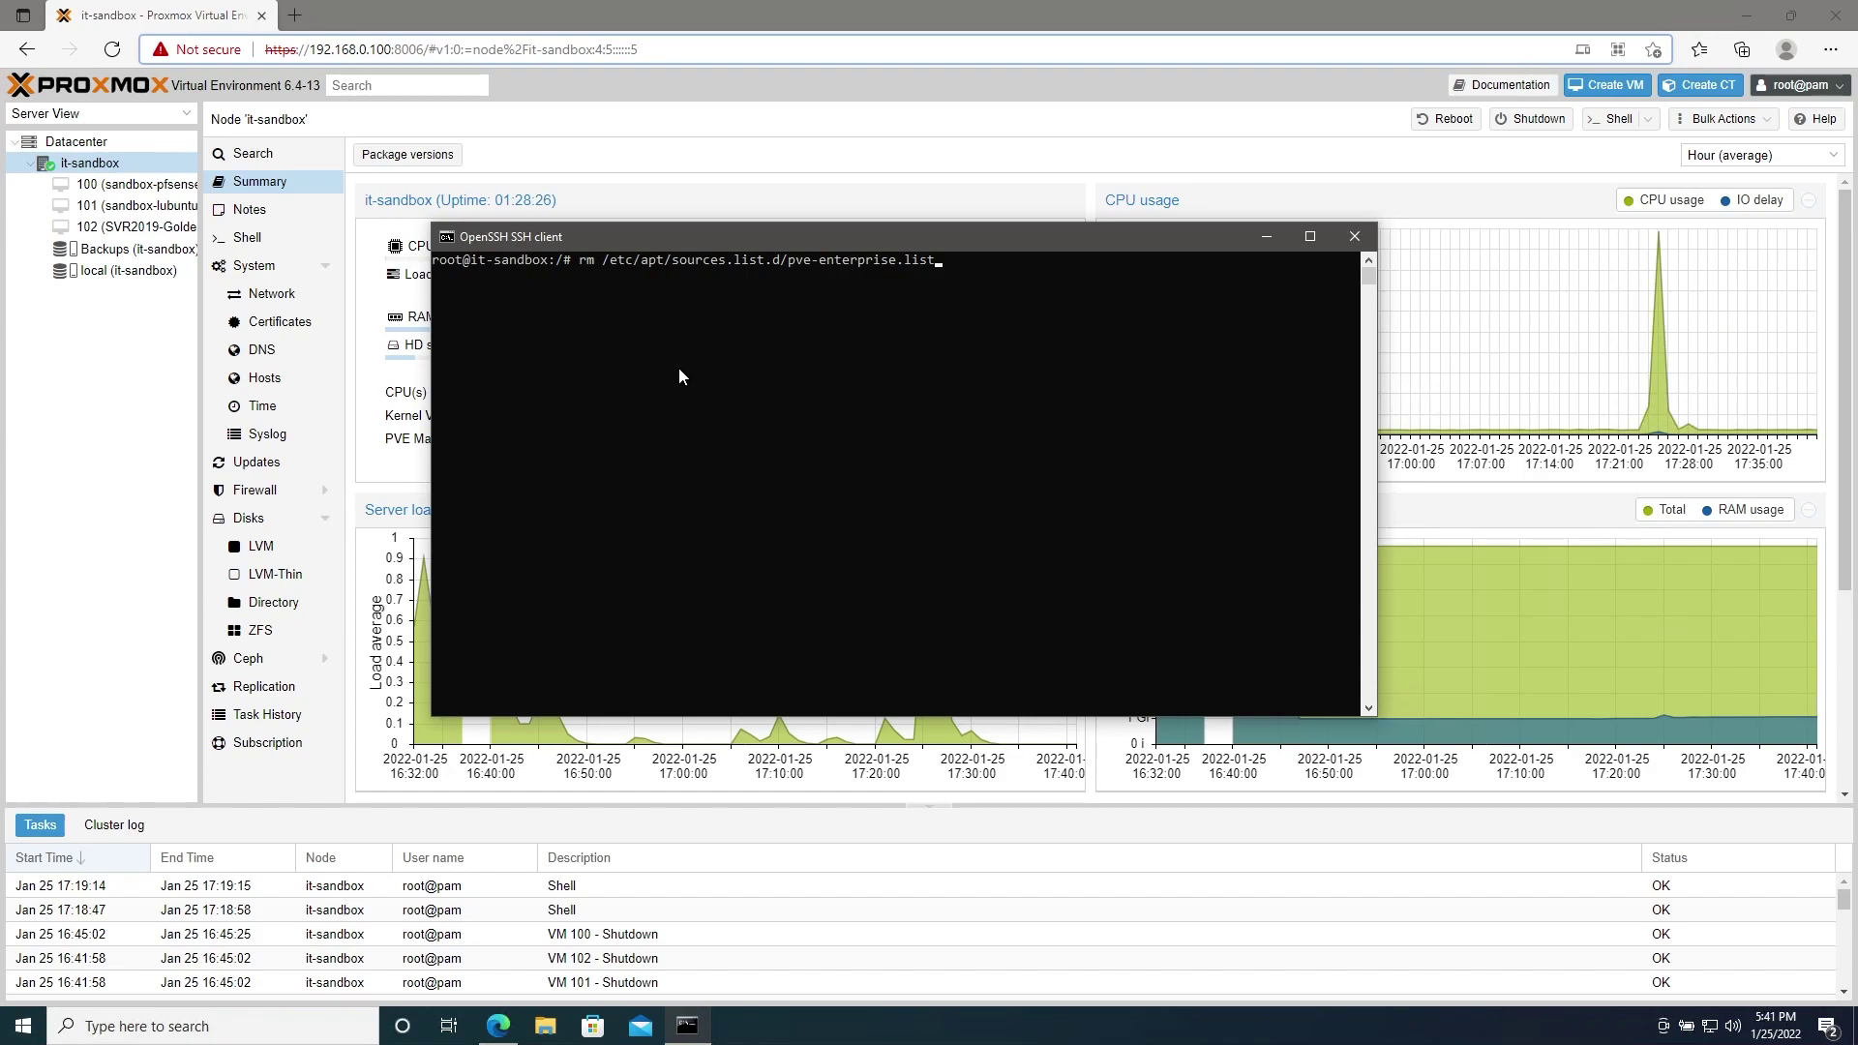
# Delete /etc/apt/sources.list.d/pve-enterprise.list with rm
pyautogui.press('Return')
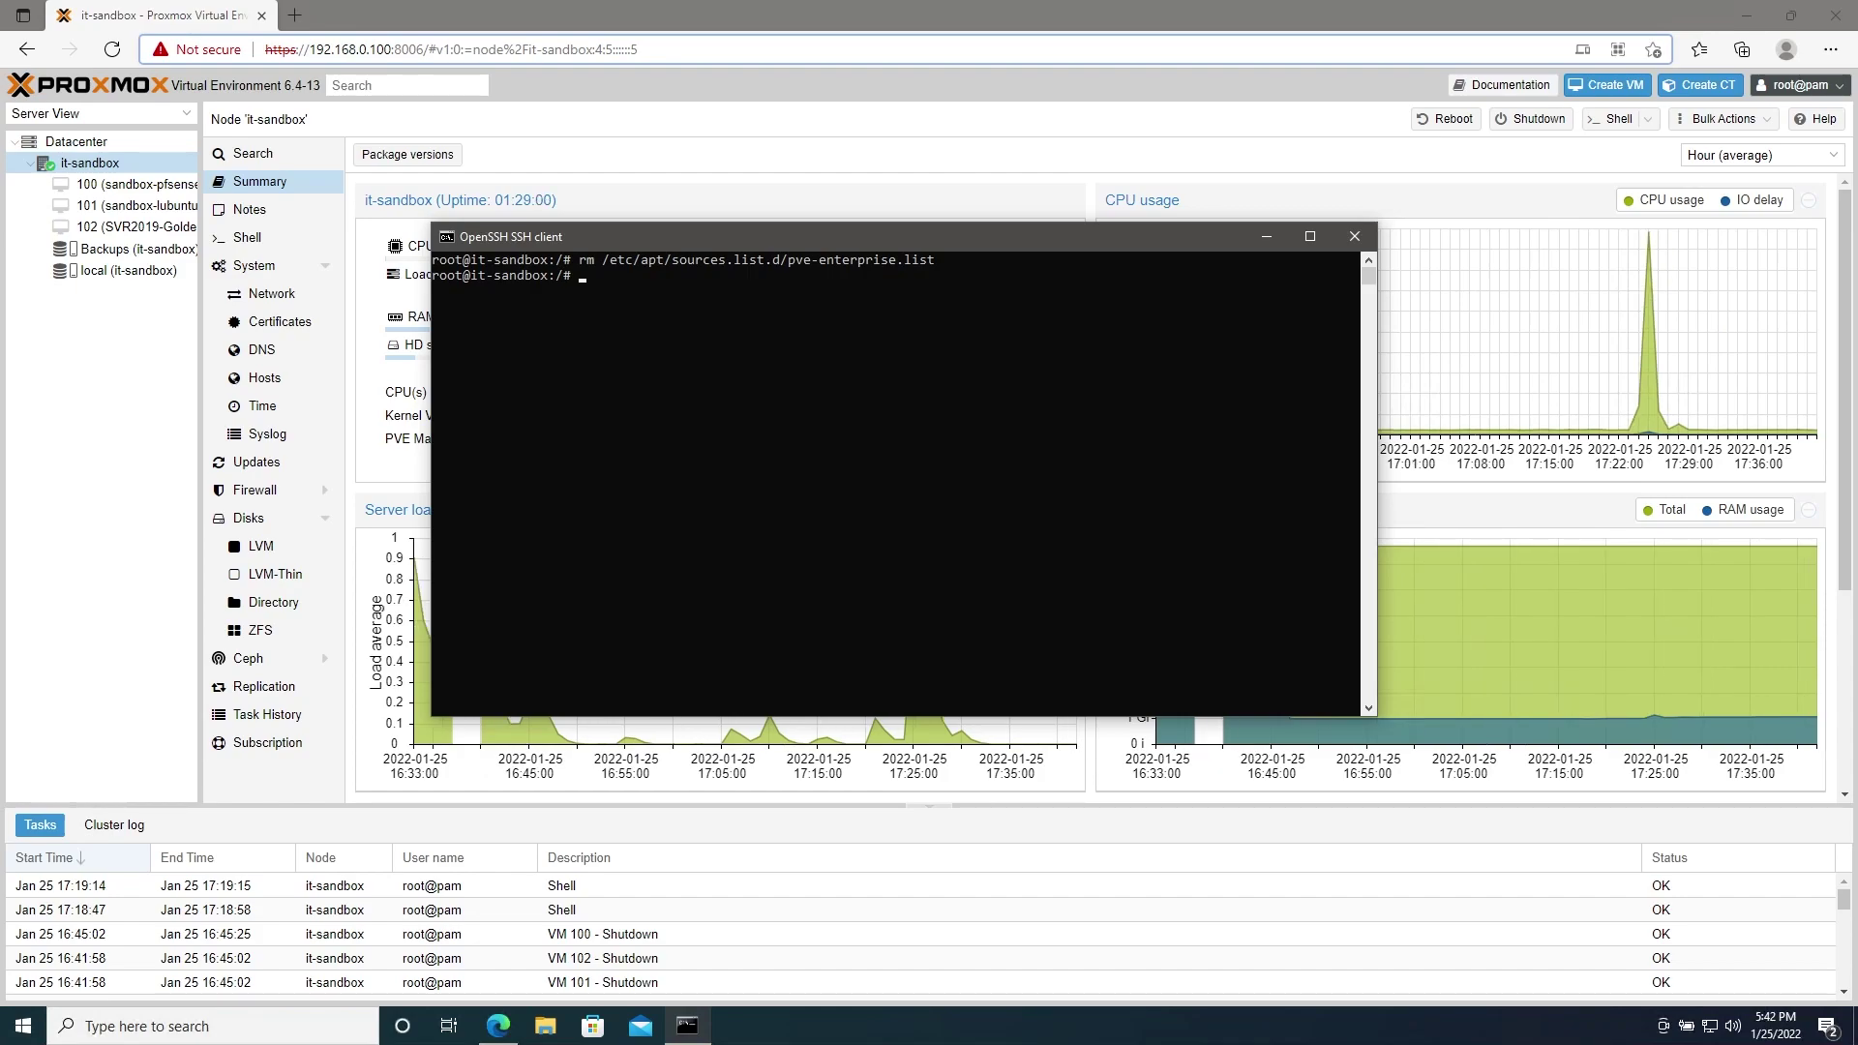
pyautogui.write('nano /etc/apt/sources.list')
# Review sources.list in nano, exit unchanged, and paste the sed buster-to-bullseye command
pyautogui.press('Return')
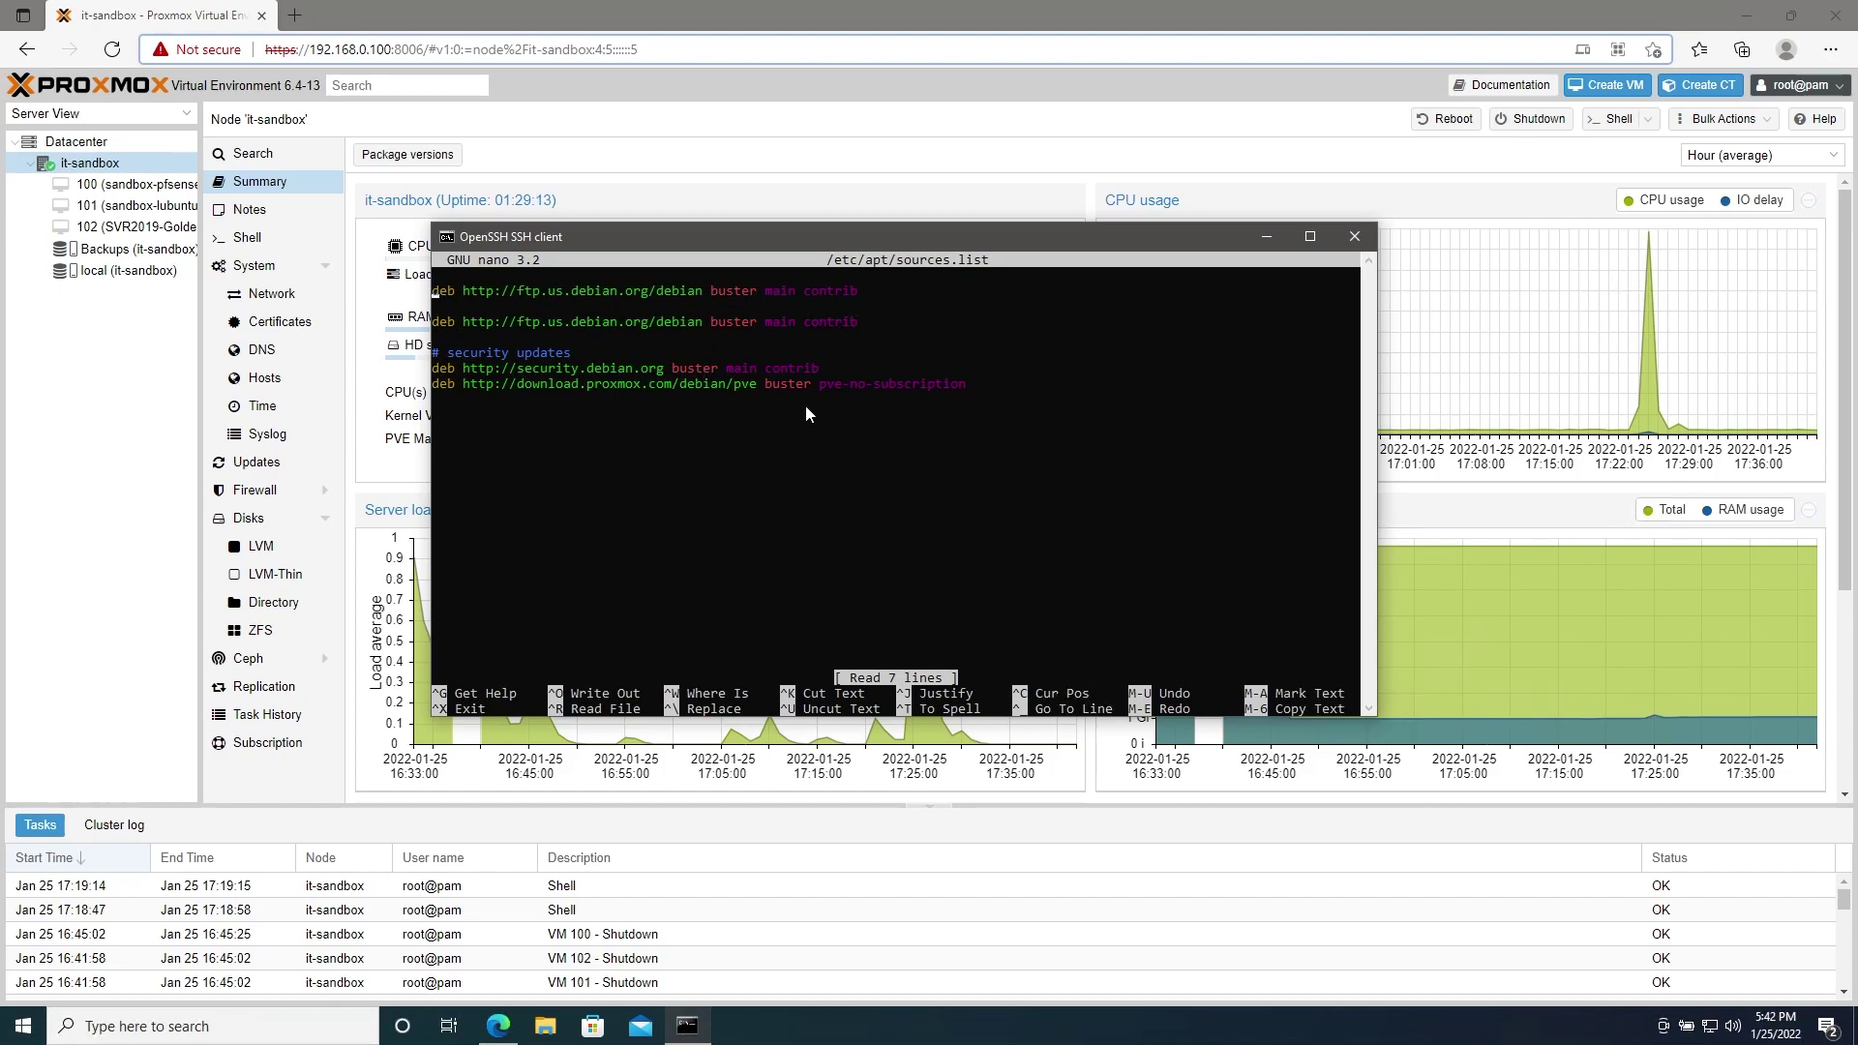
pyautogui.hotkey('ctrl', 'x')
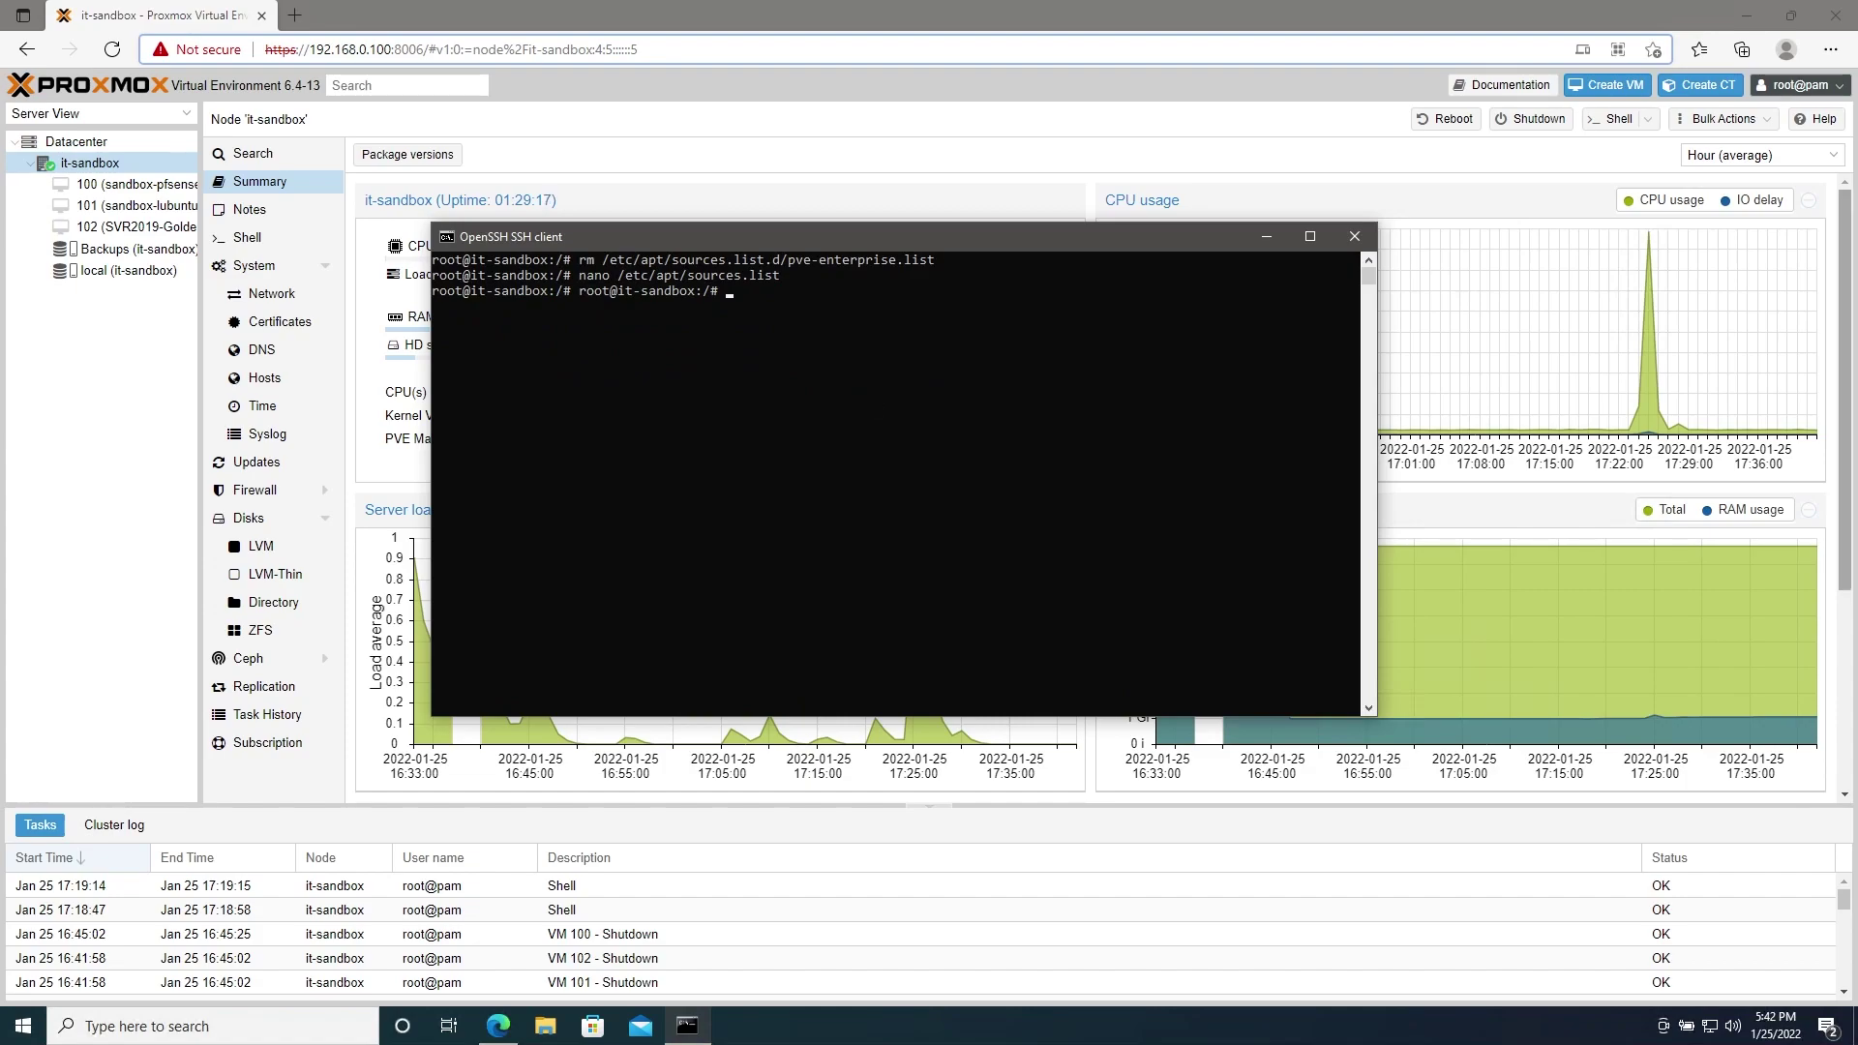
pyautogui.rightClick(1044, 471)
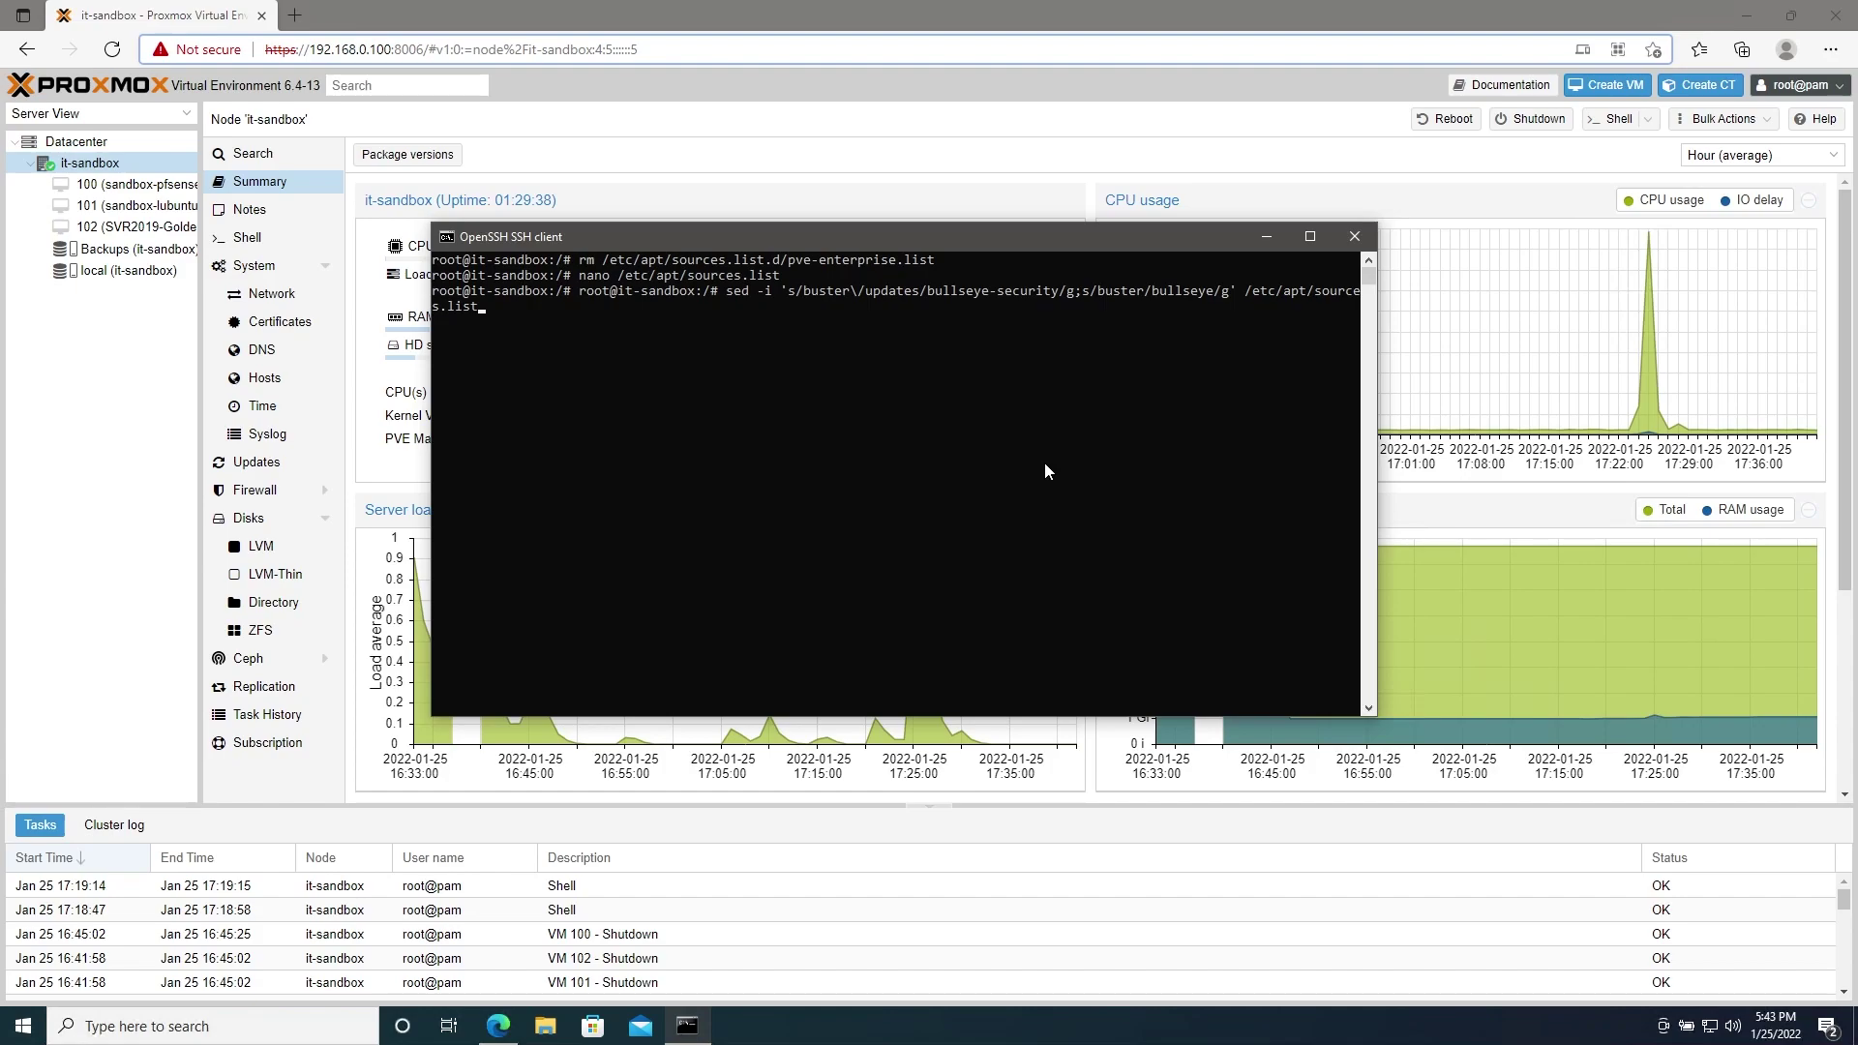
# Run the sed buster-to-bullseye command and confirm in nano that sources.list shows bullseye
pyautogui.press('Return')
pyautogui.press('Up')
pyautogui.press('Up')
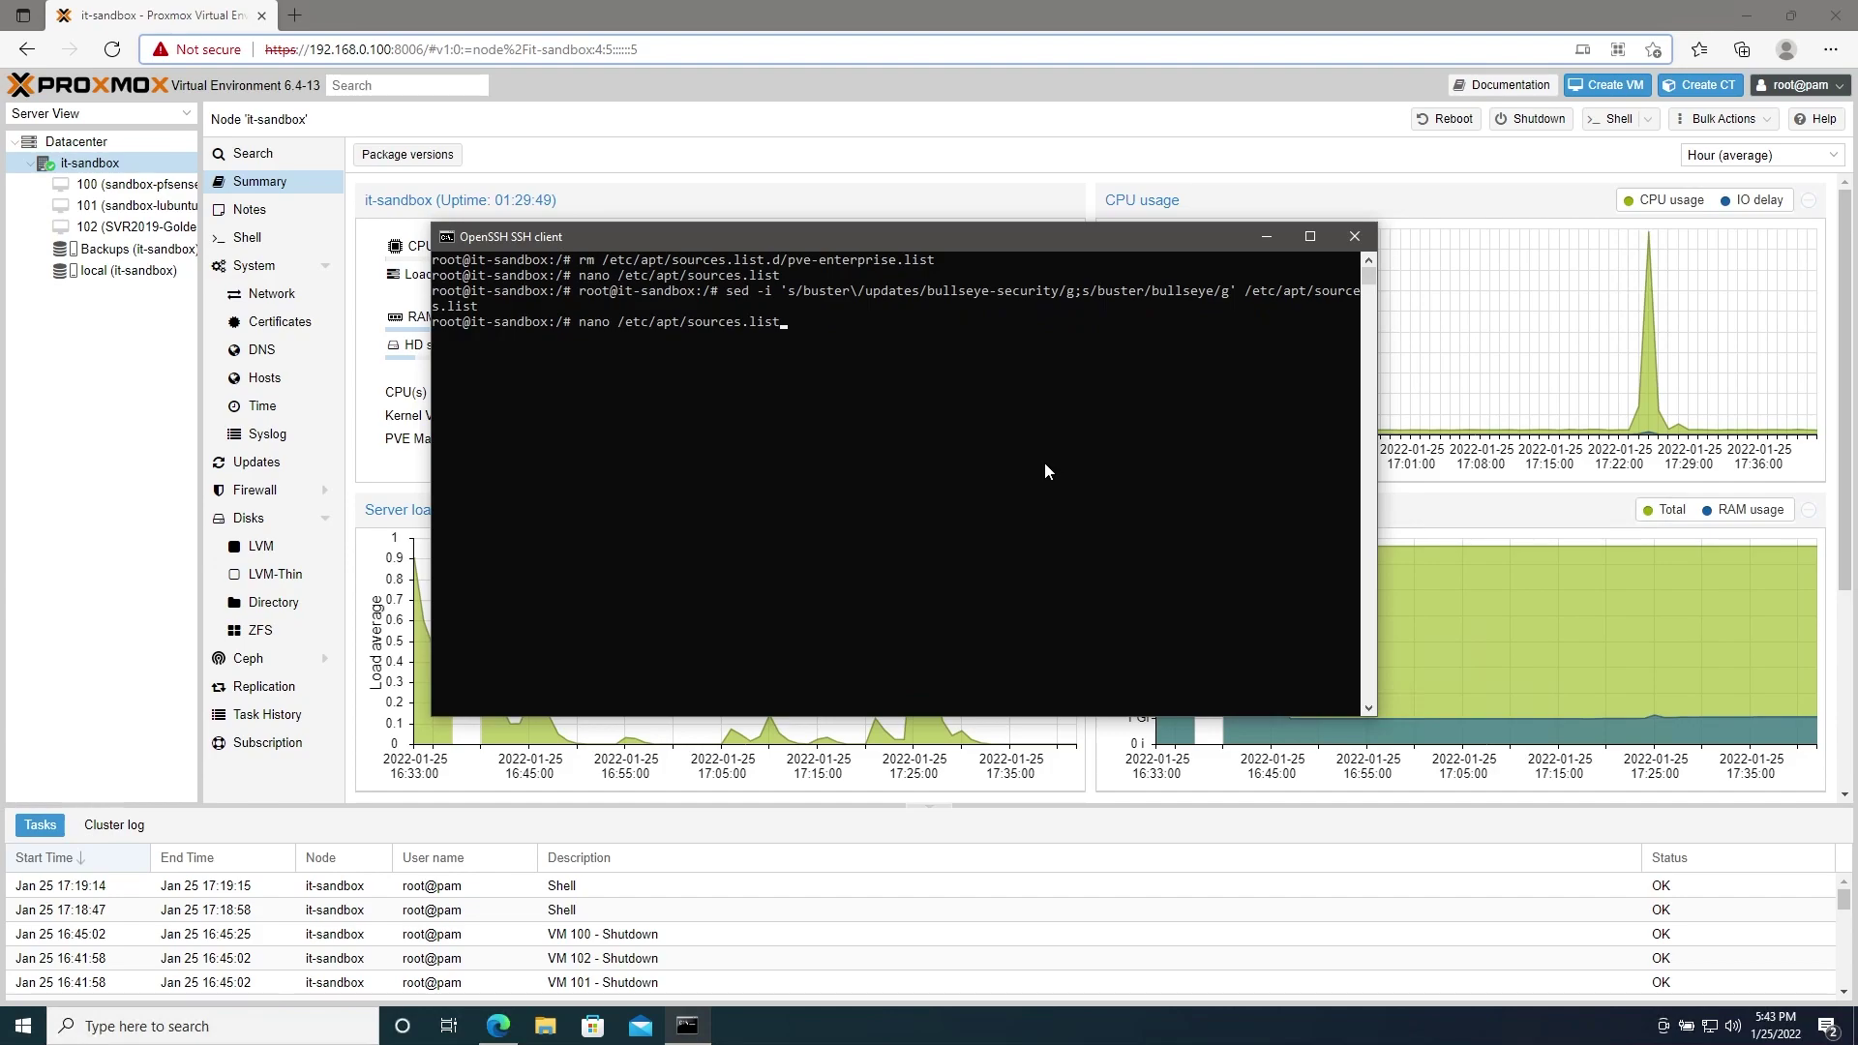
pyautogui.press('Return')
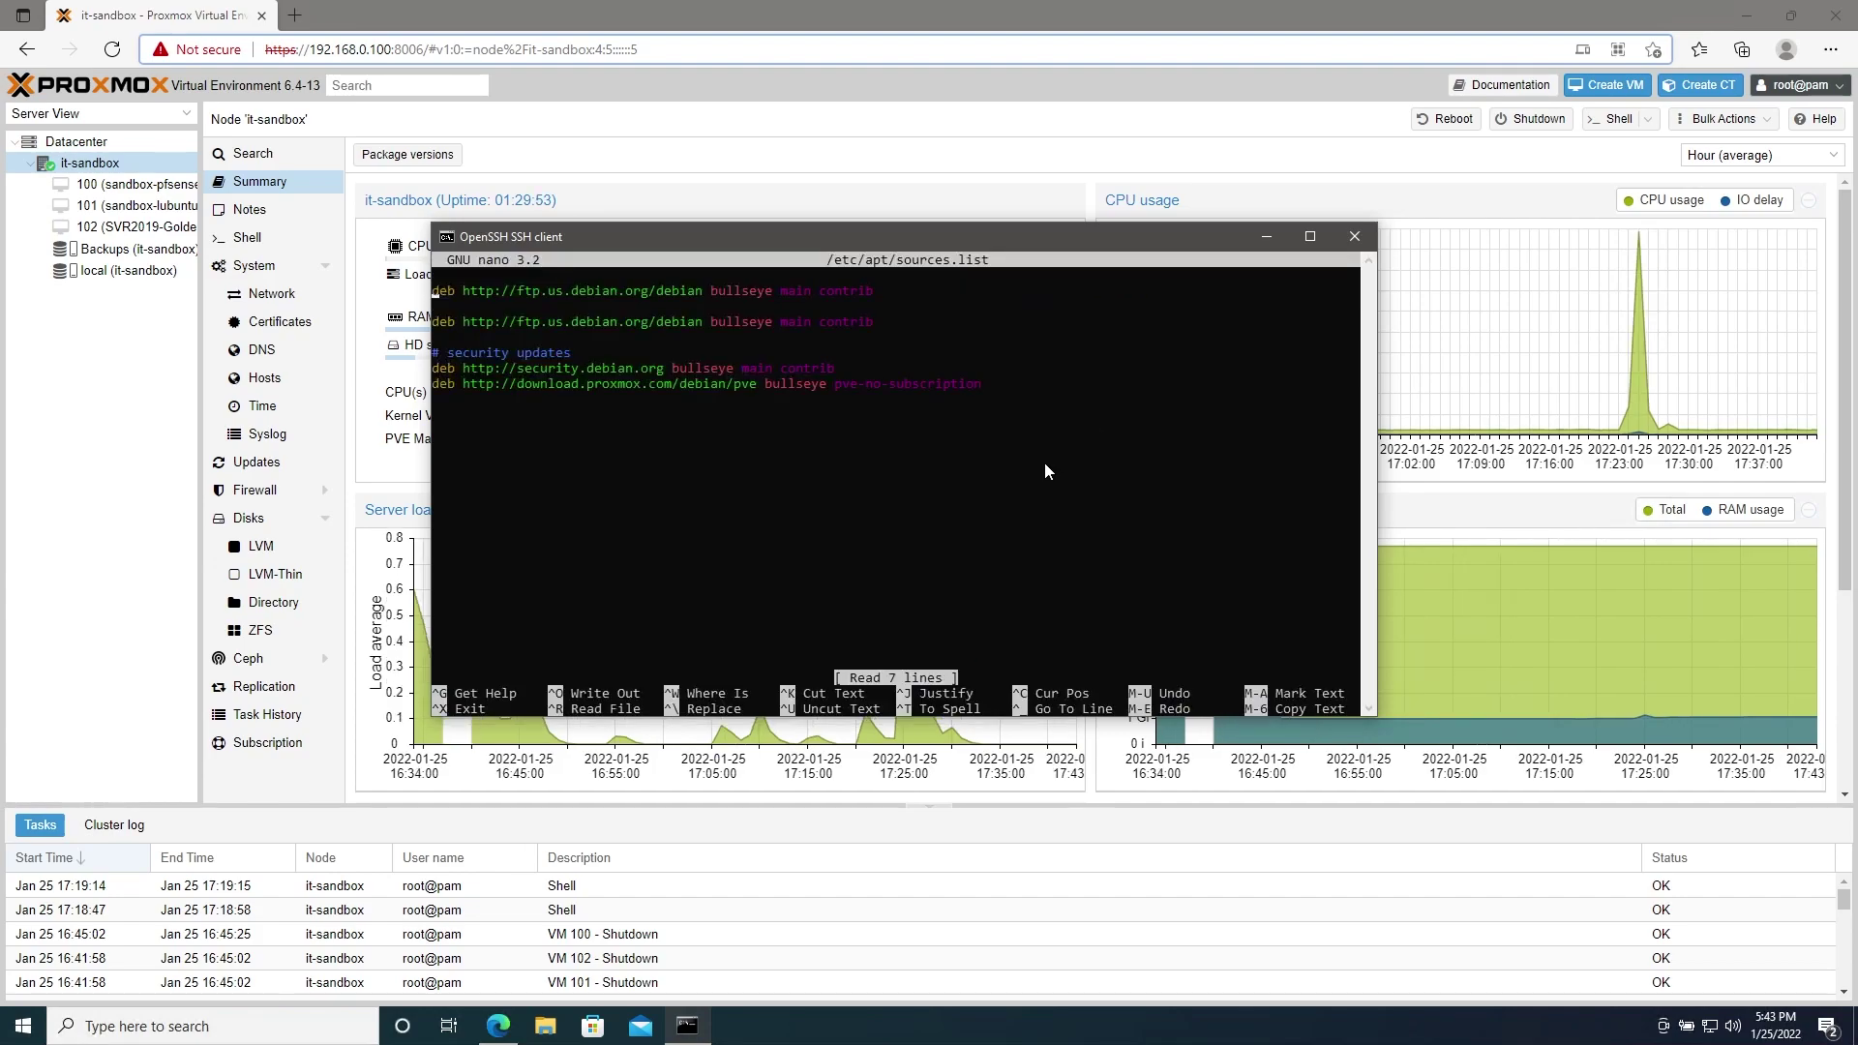
pyautogui.hotkey('ctrl', 'x')
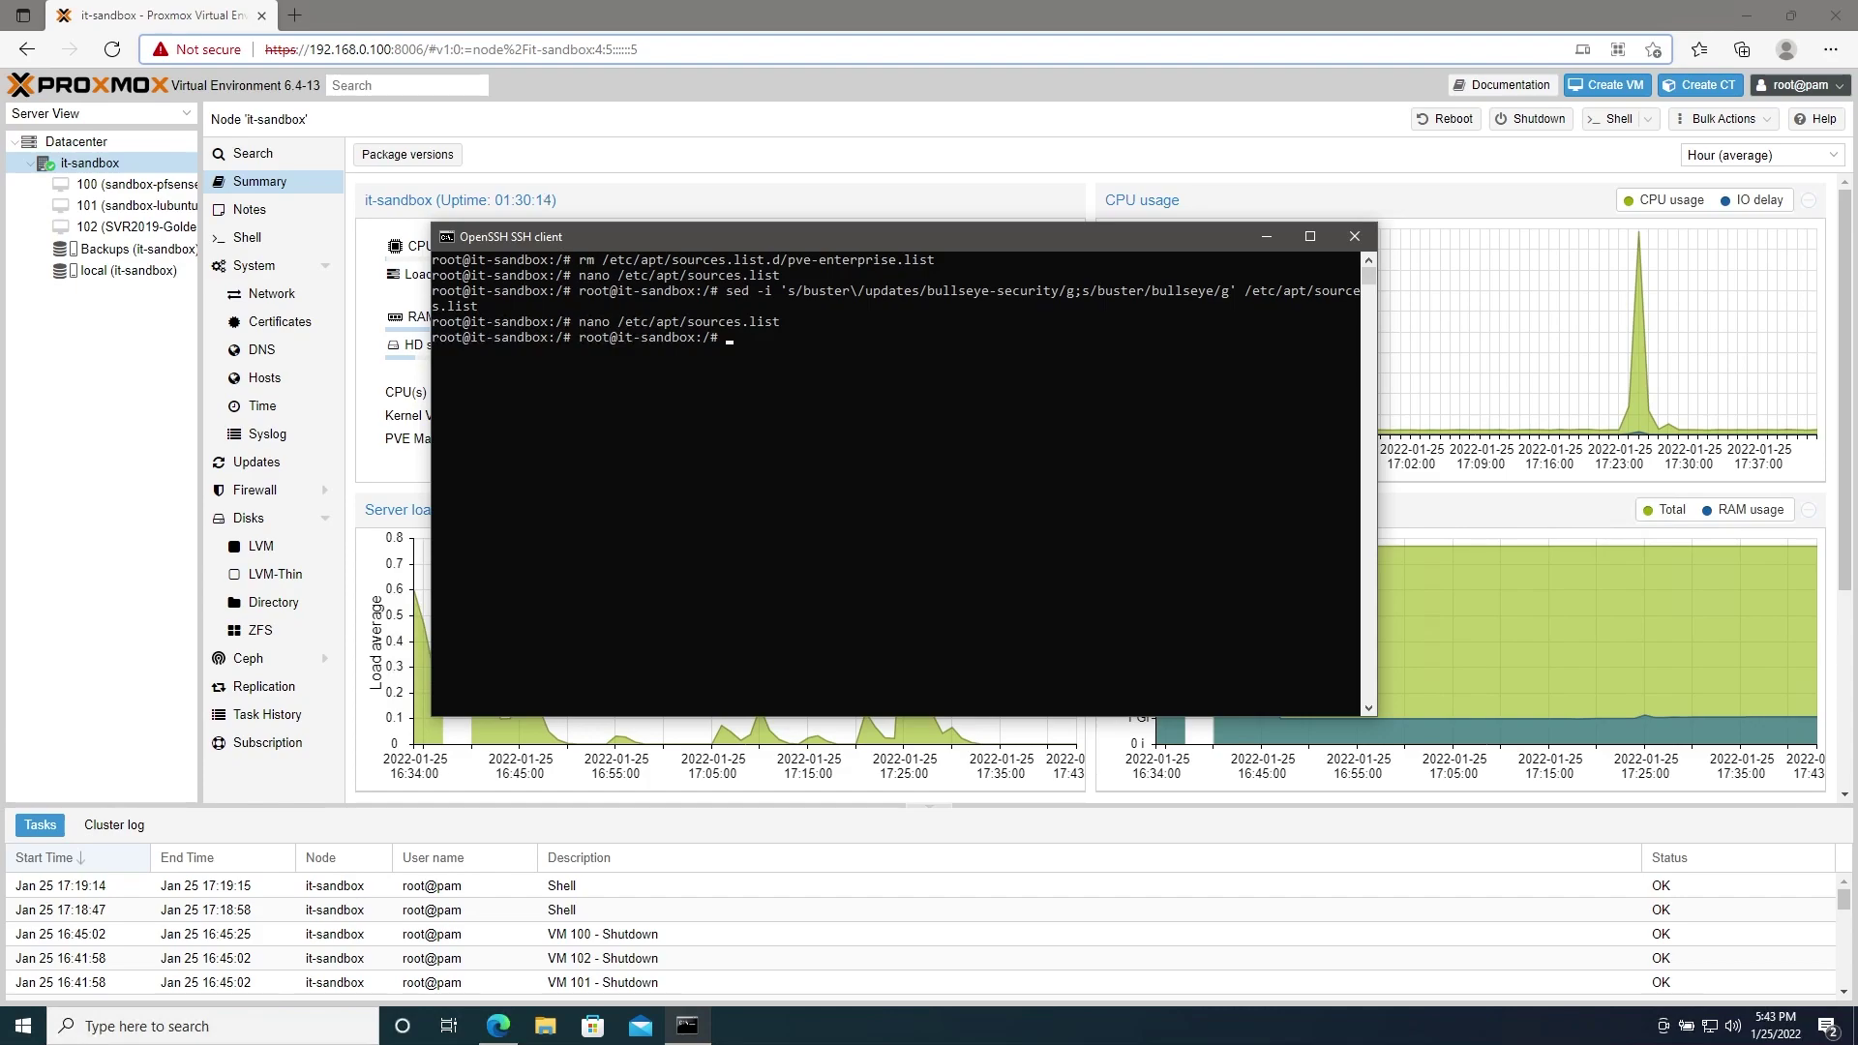
# Write a bullseye pve-enterprise.list with echo, then delete it again with rm
pyautogui.rightClick(922, 501)
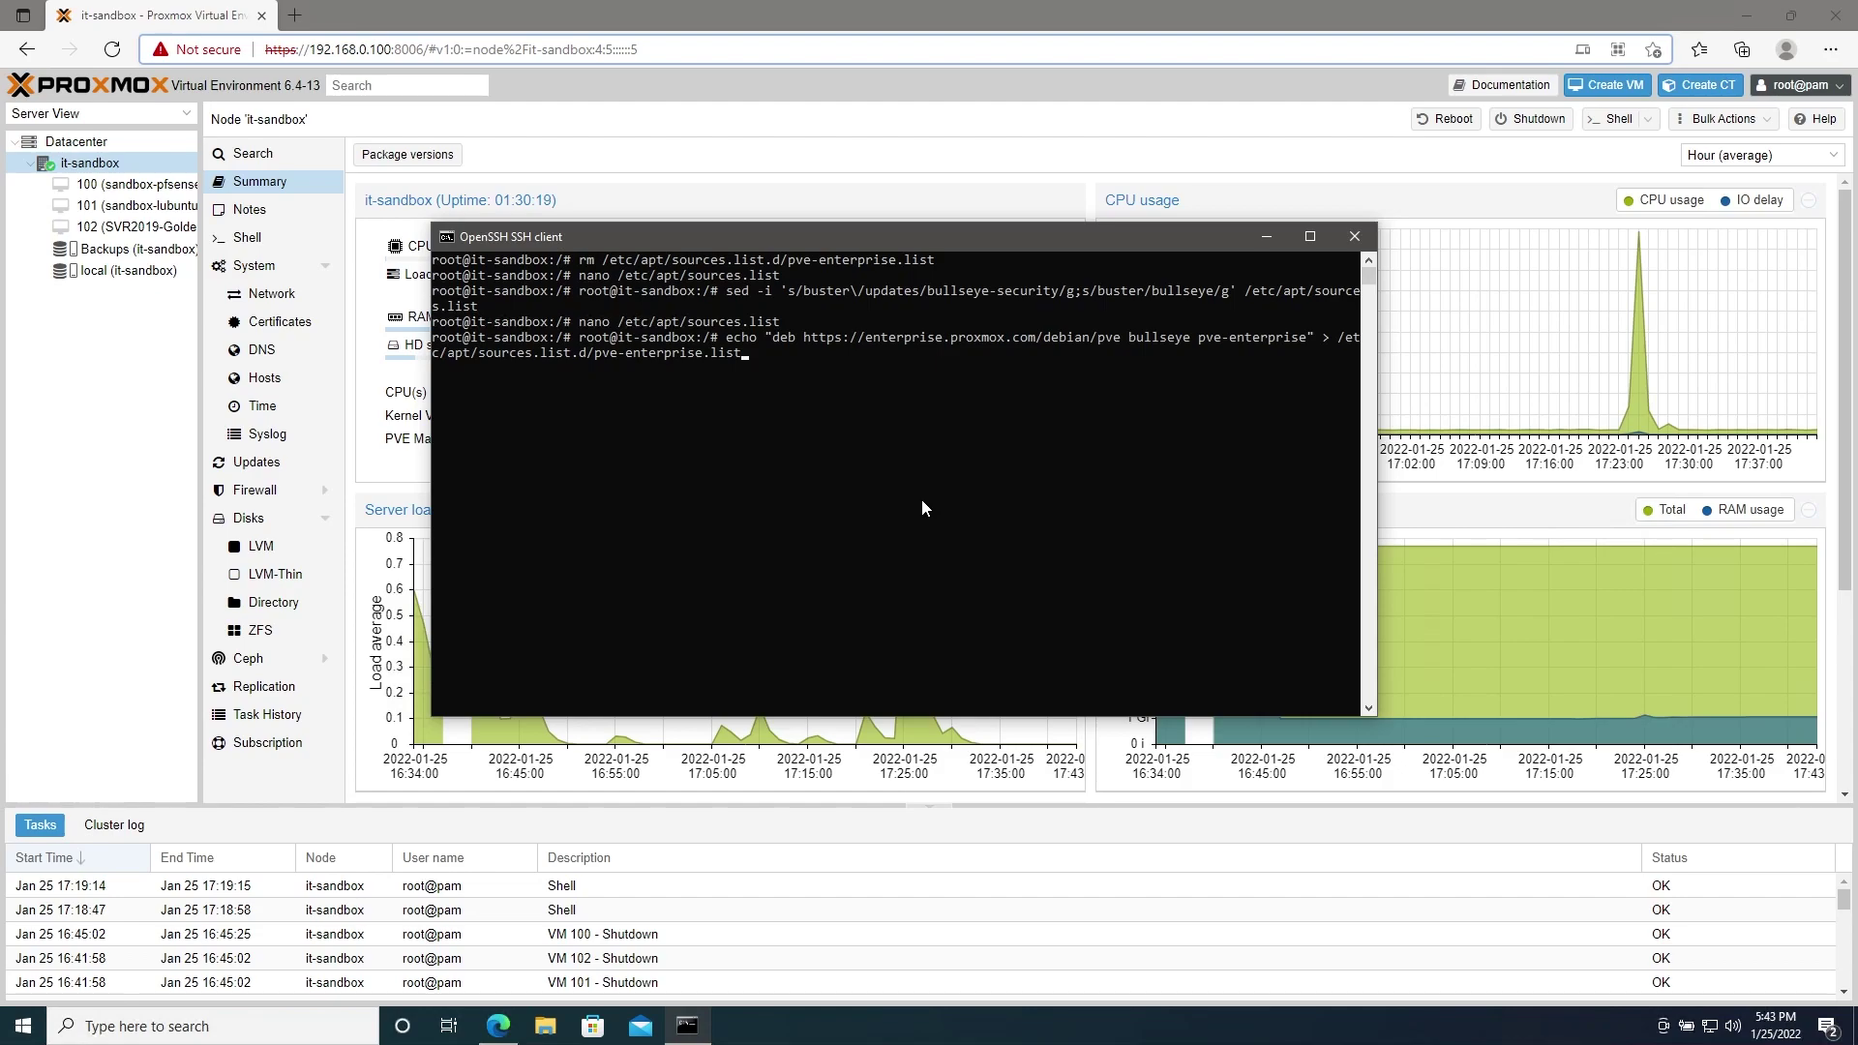
pyautogui.press('Return')
pyautogui.press('Up')
pyautogui.press('Up')
pyautogui.press('Up')
pyautogui.press('Down')
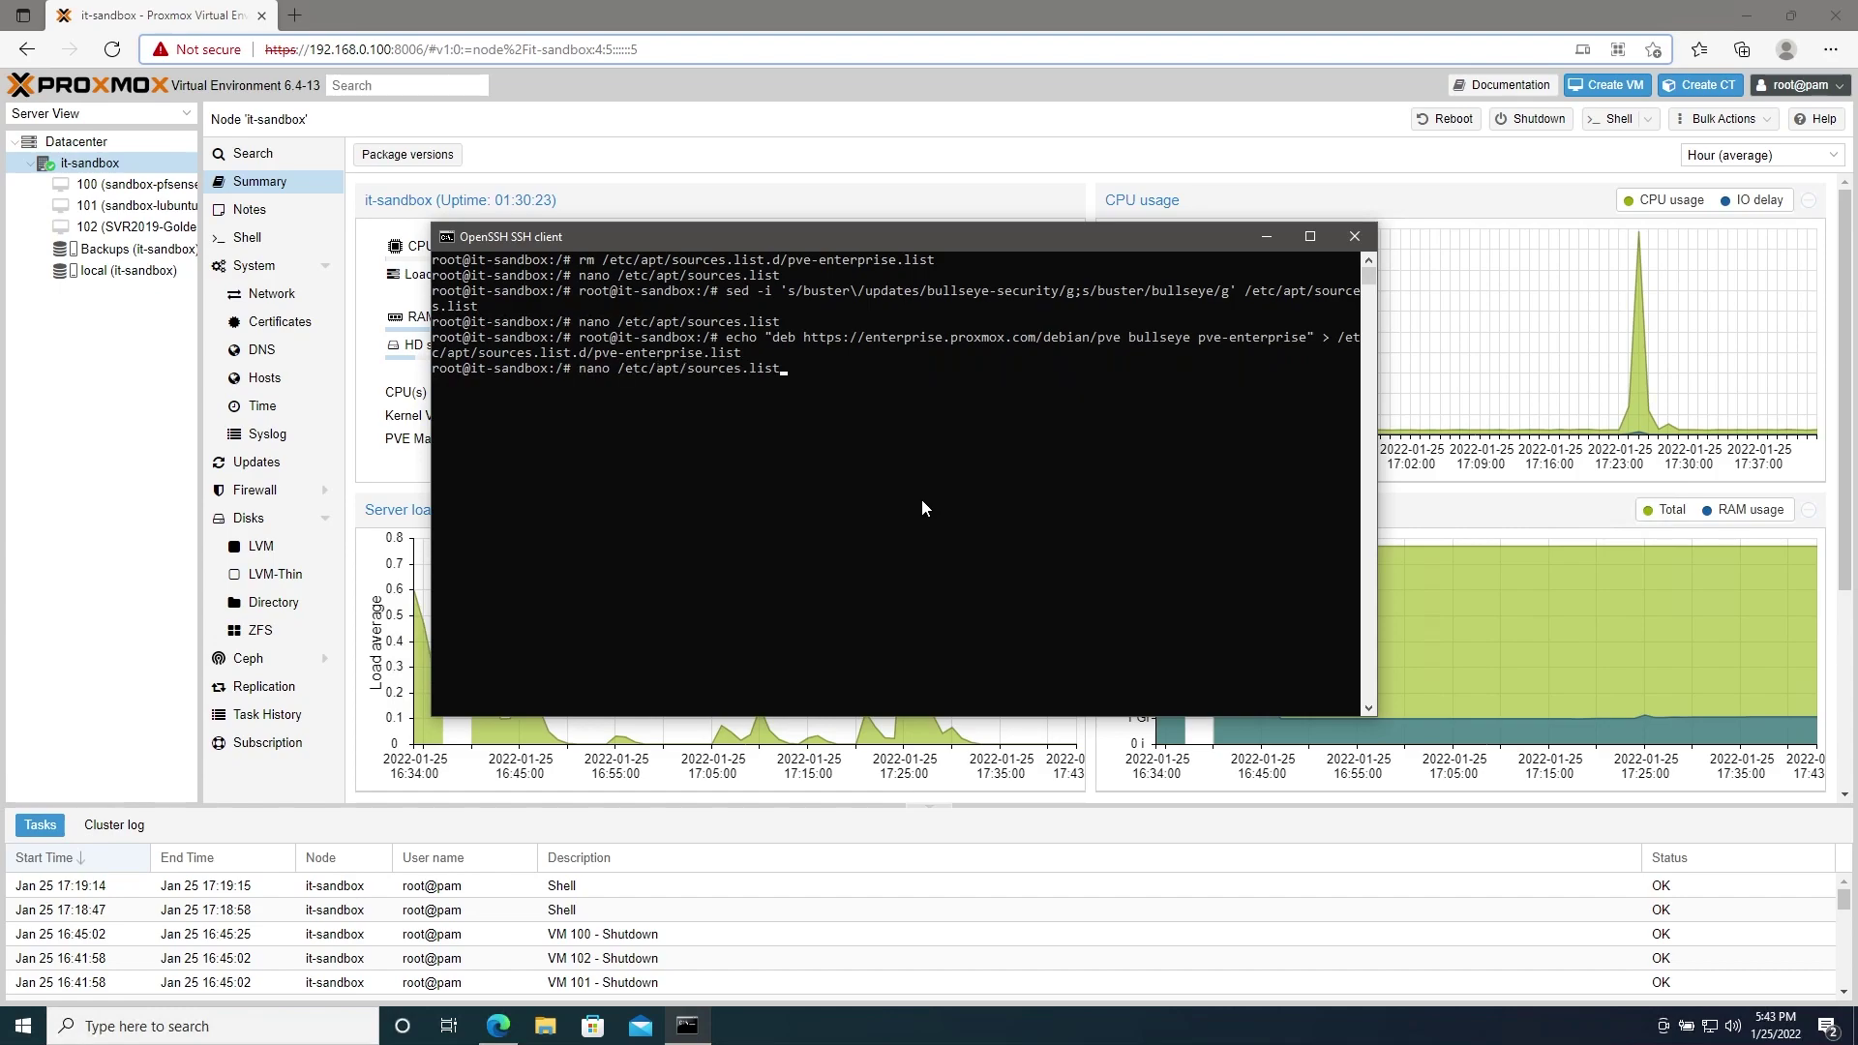
pyautogui.press('Up')
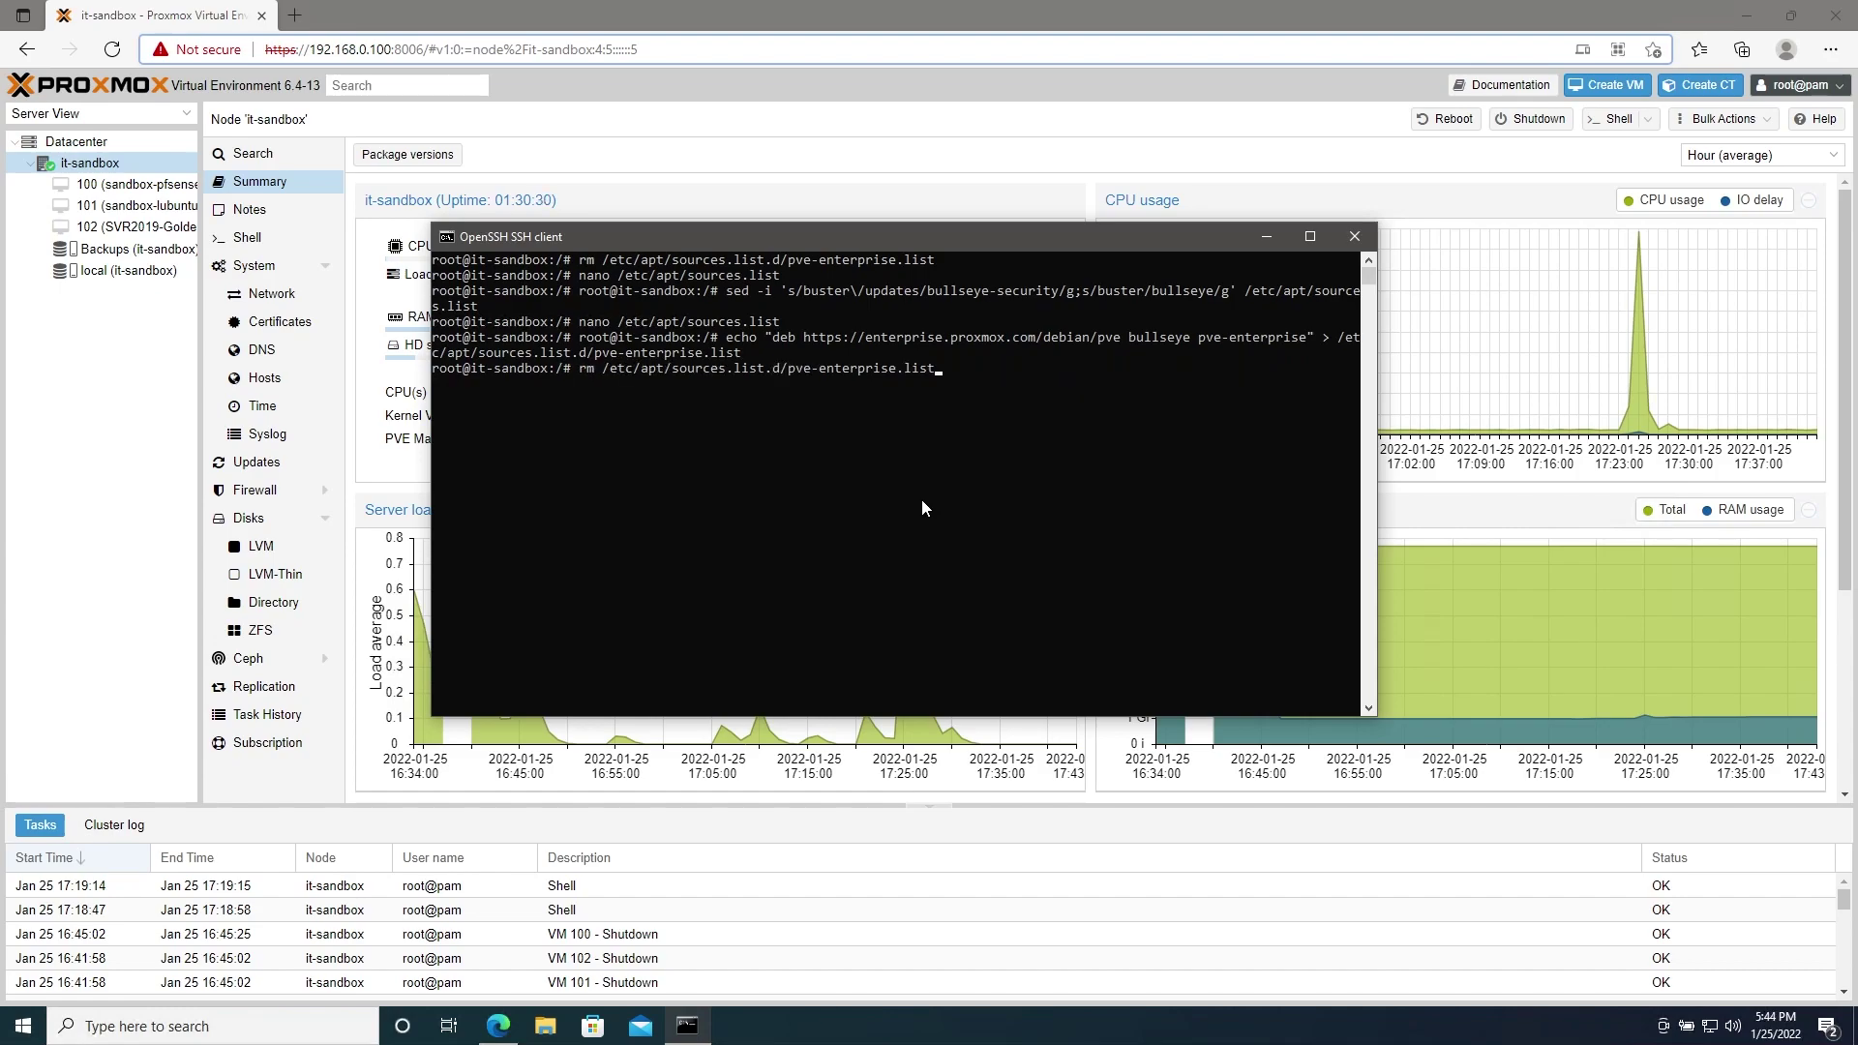
pyautogui.press('Return')
pyautogui.click(920, 538)
pyautogui.write('apt update')
# Run apt update and apt dist-upgrade, answer y, and acknowledge the pve-apt-hook notice
pyautogui.press('Return')
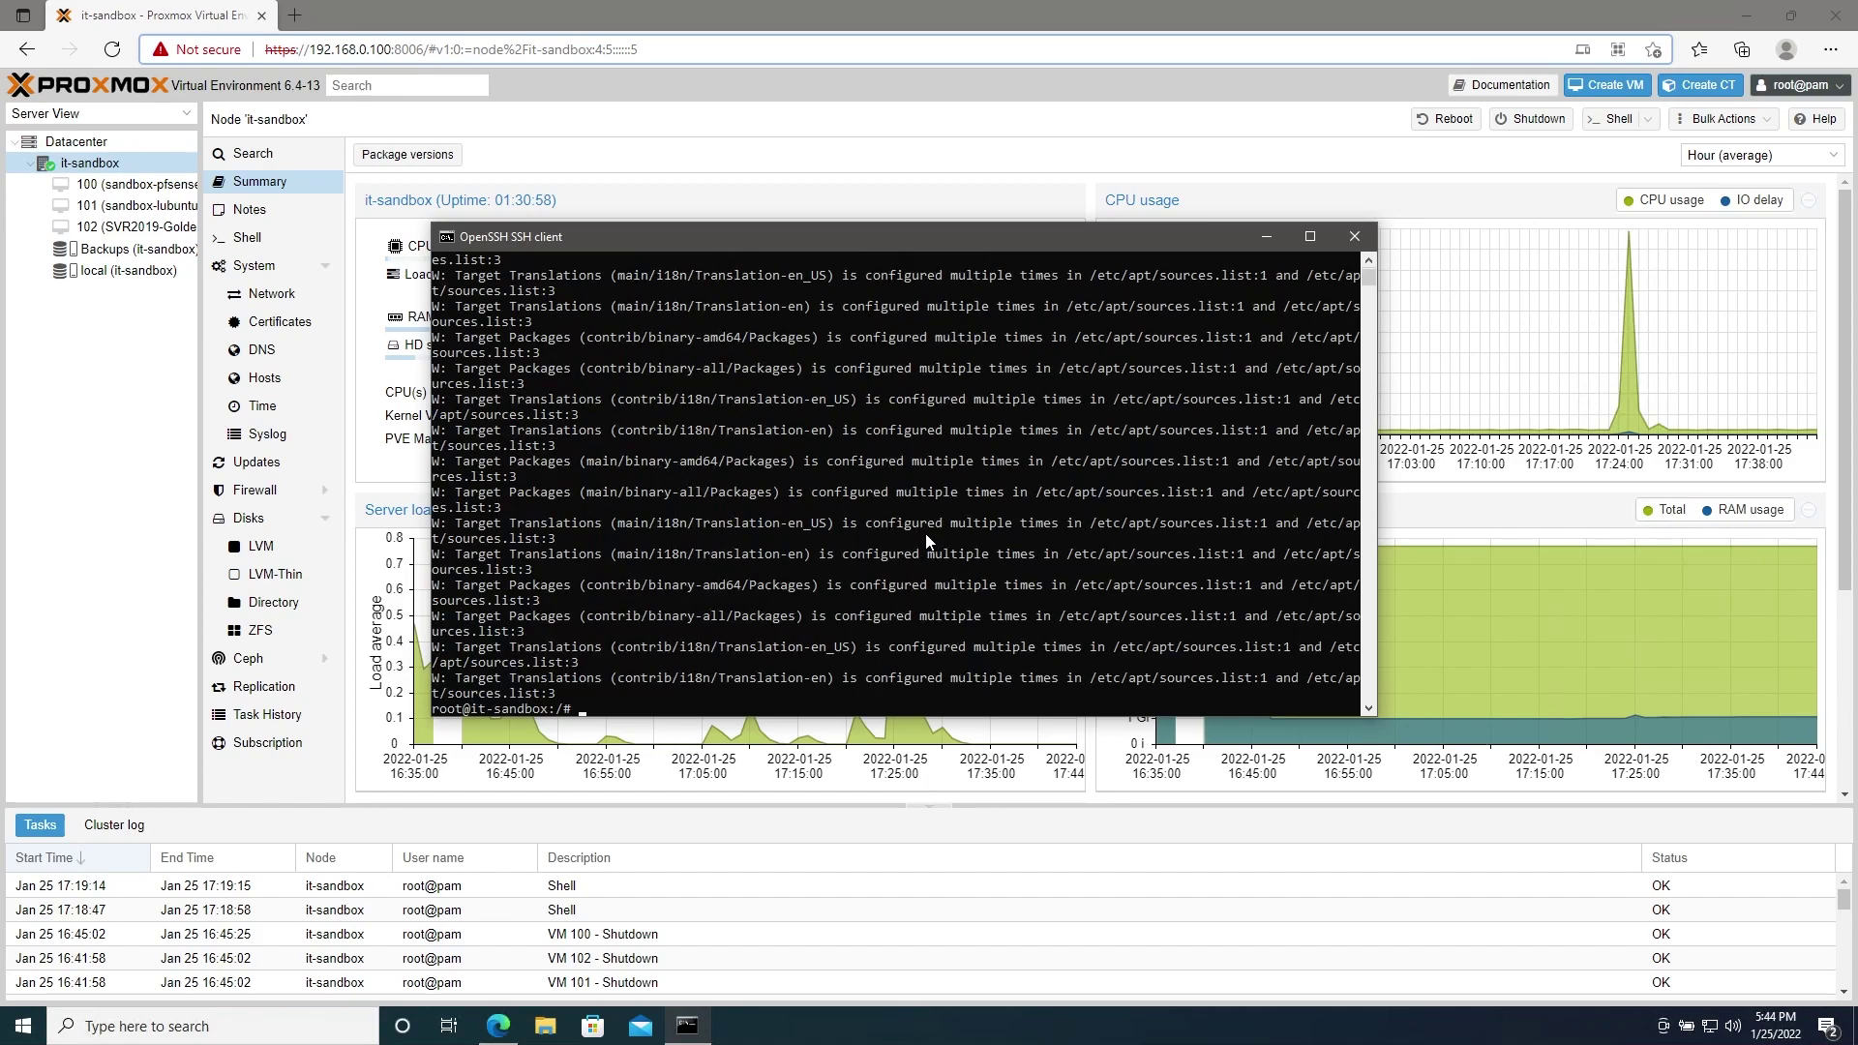
pyautogui.write('apt dist-upgrade')
pyautogui.press('Return')
pyautogui.write('y')
pyautogui.press('Return')
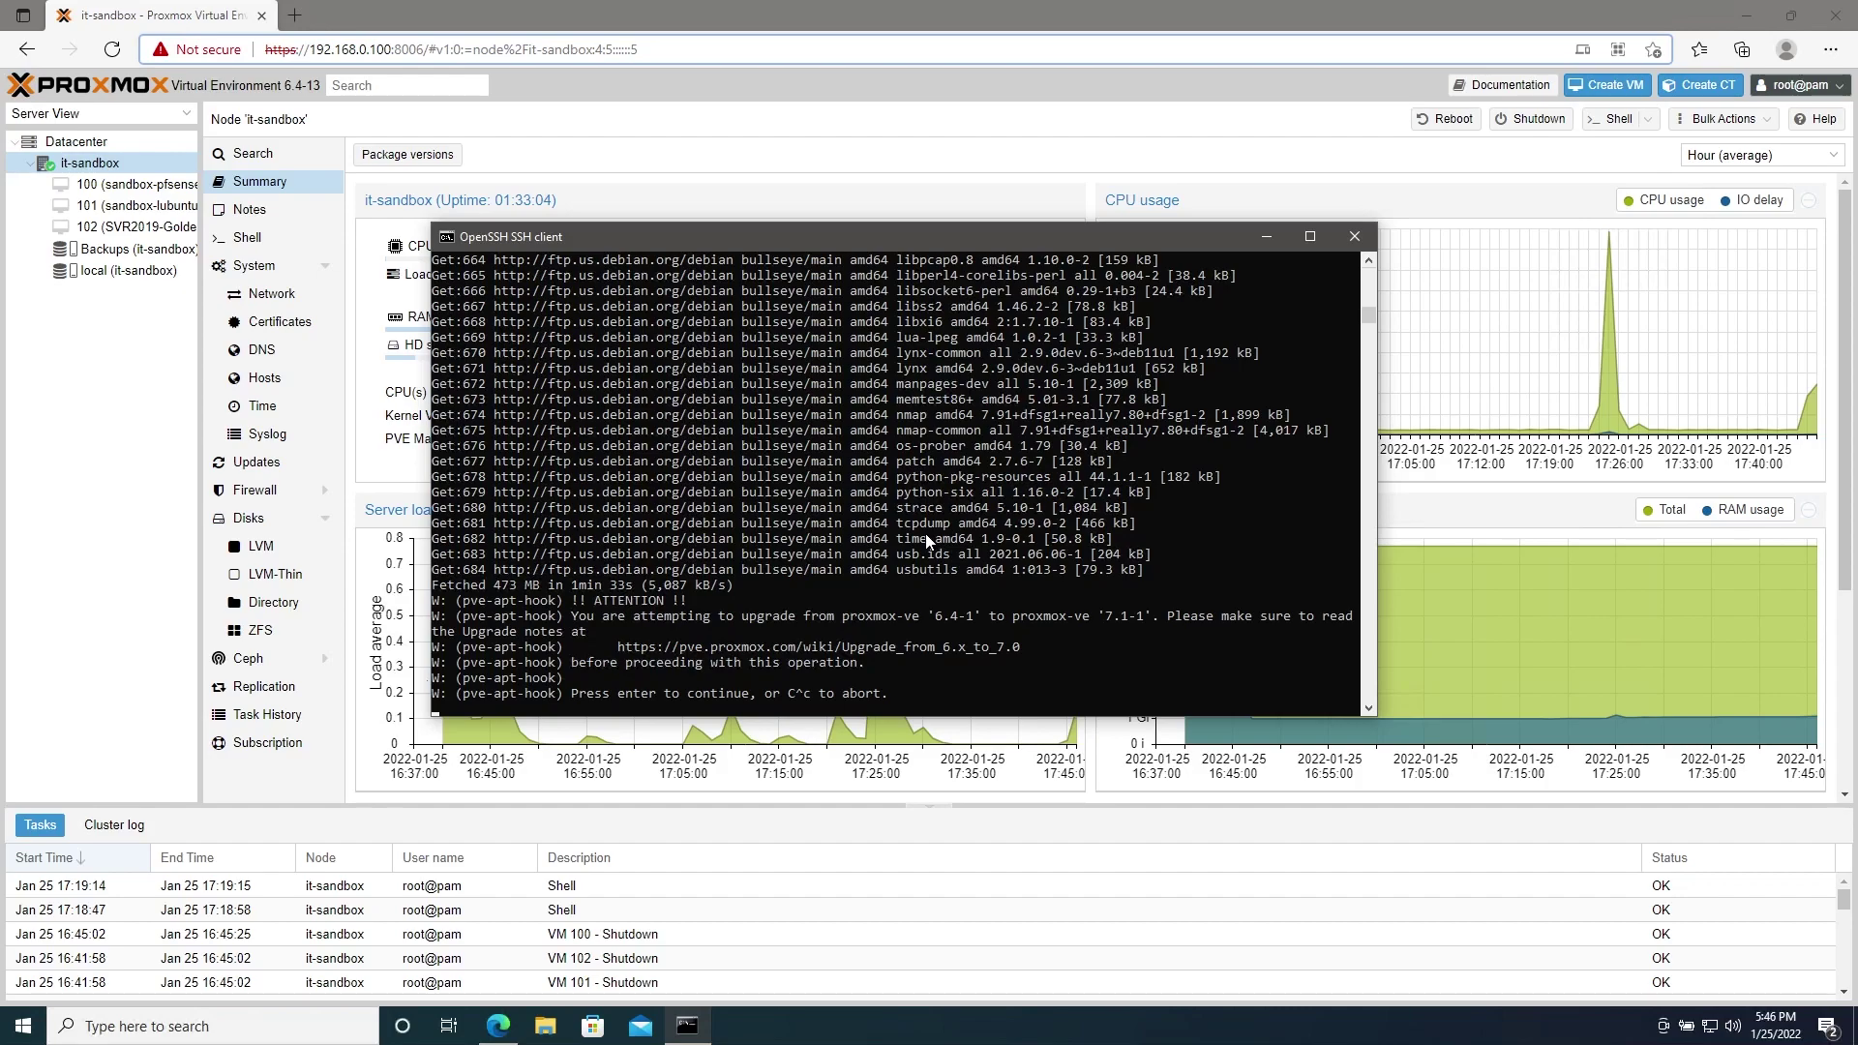
pyautogui.press('Return')
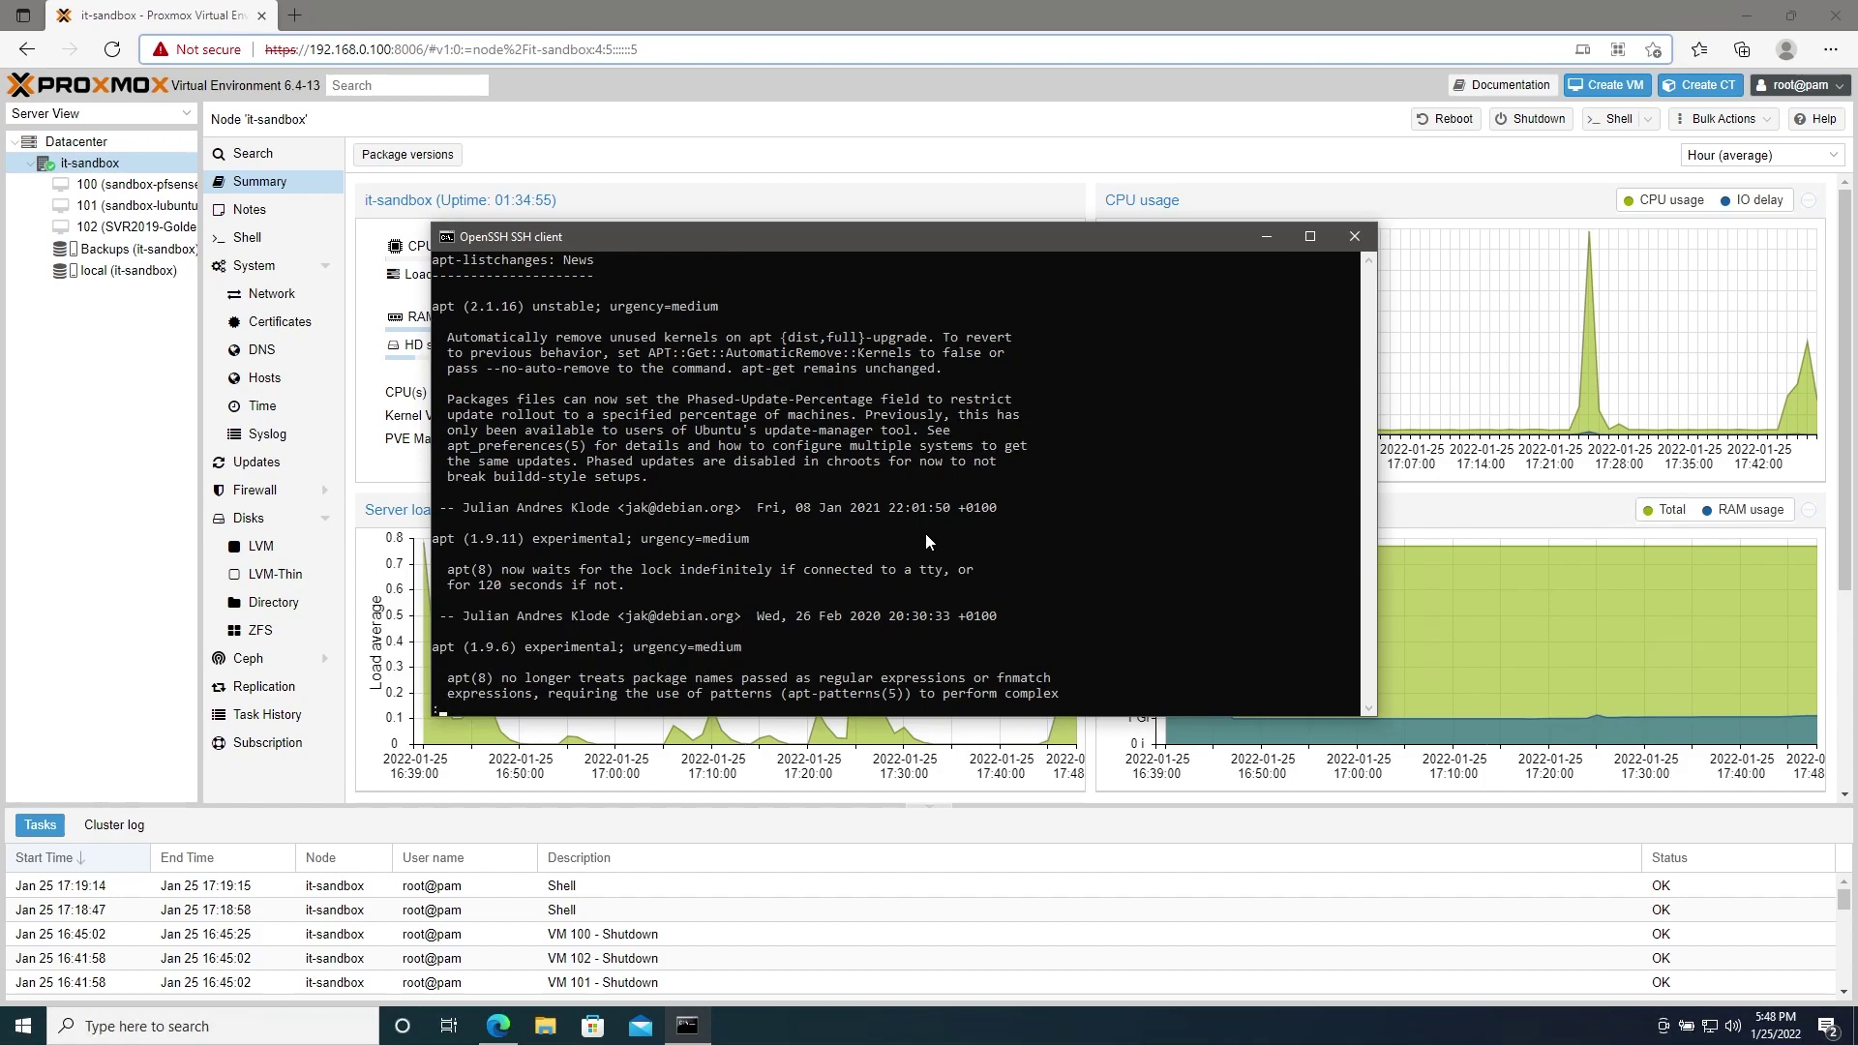
# Dismiss the changelog news, accept English (US) keyboard layout, and keep the current /etc/issue
pyautogui.press('q')
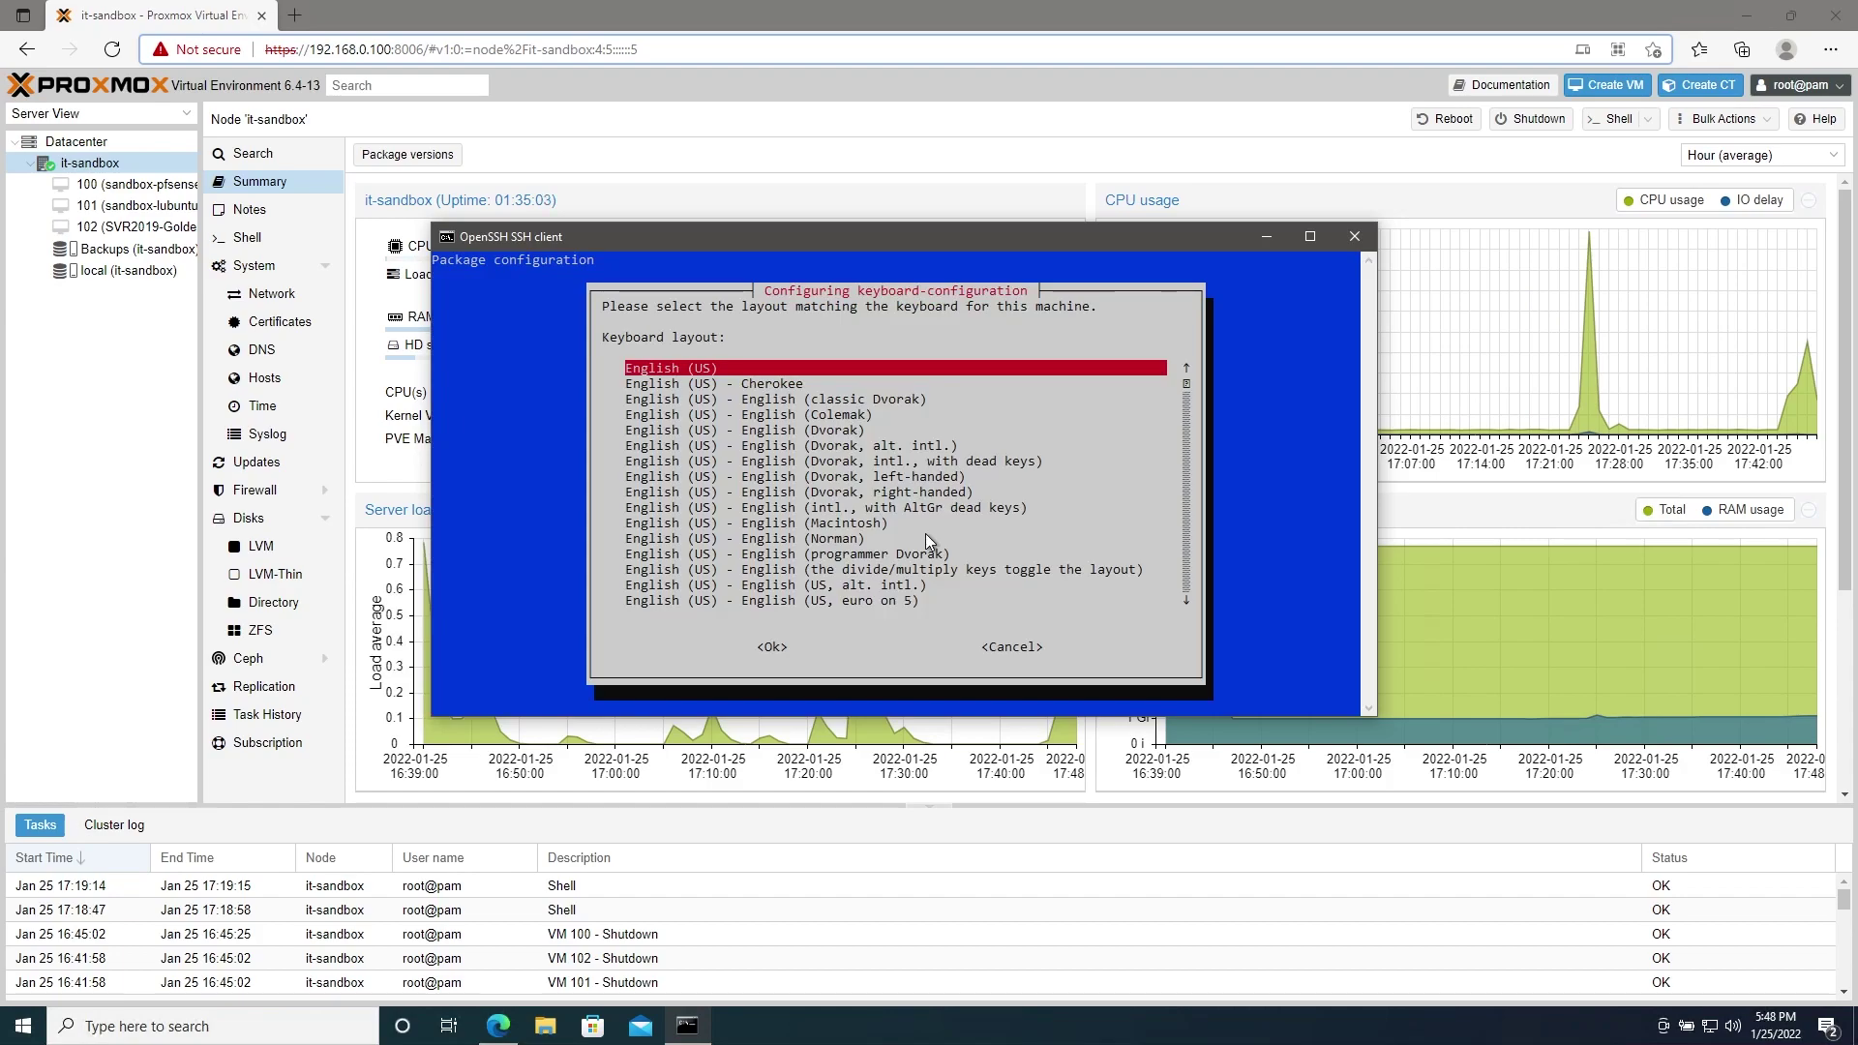
pyautogui.press('Return')
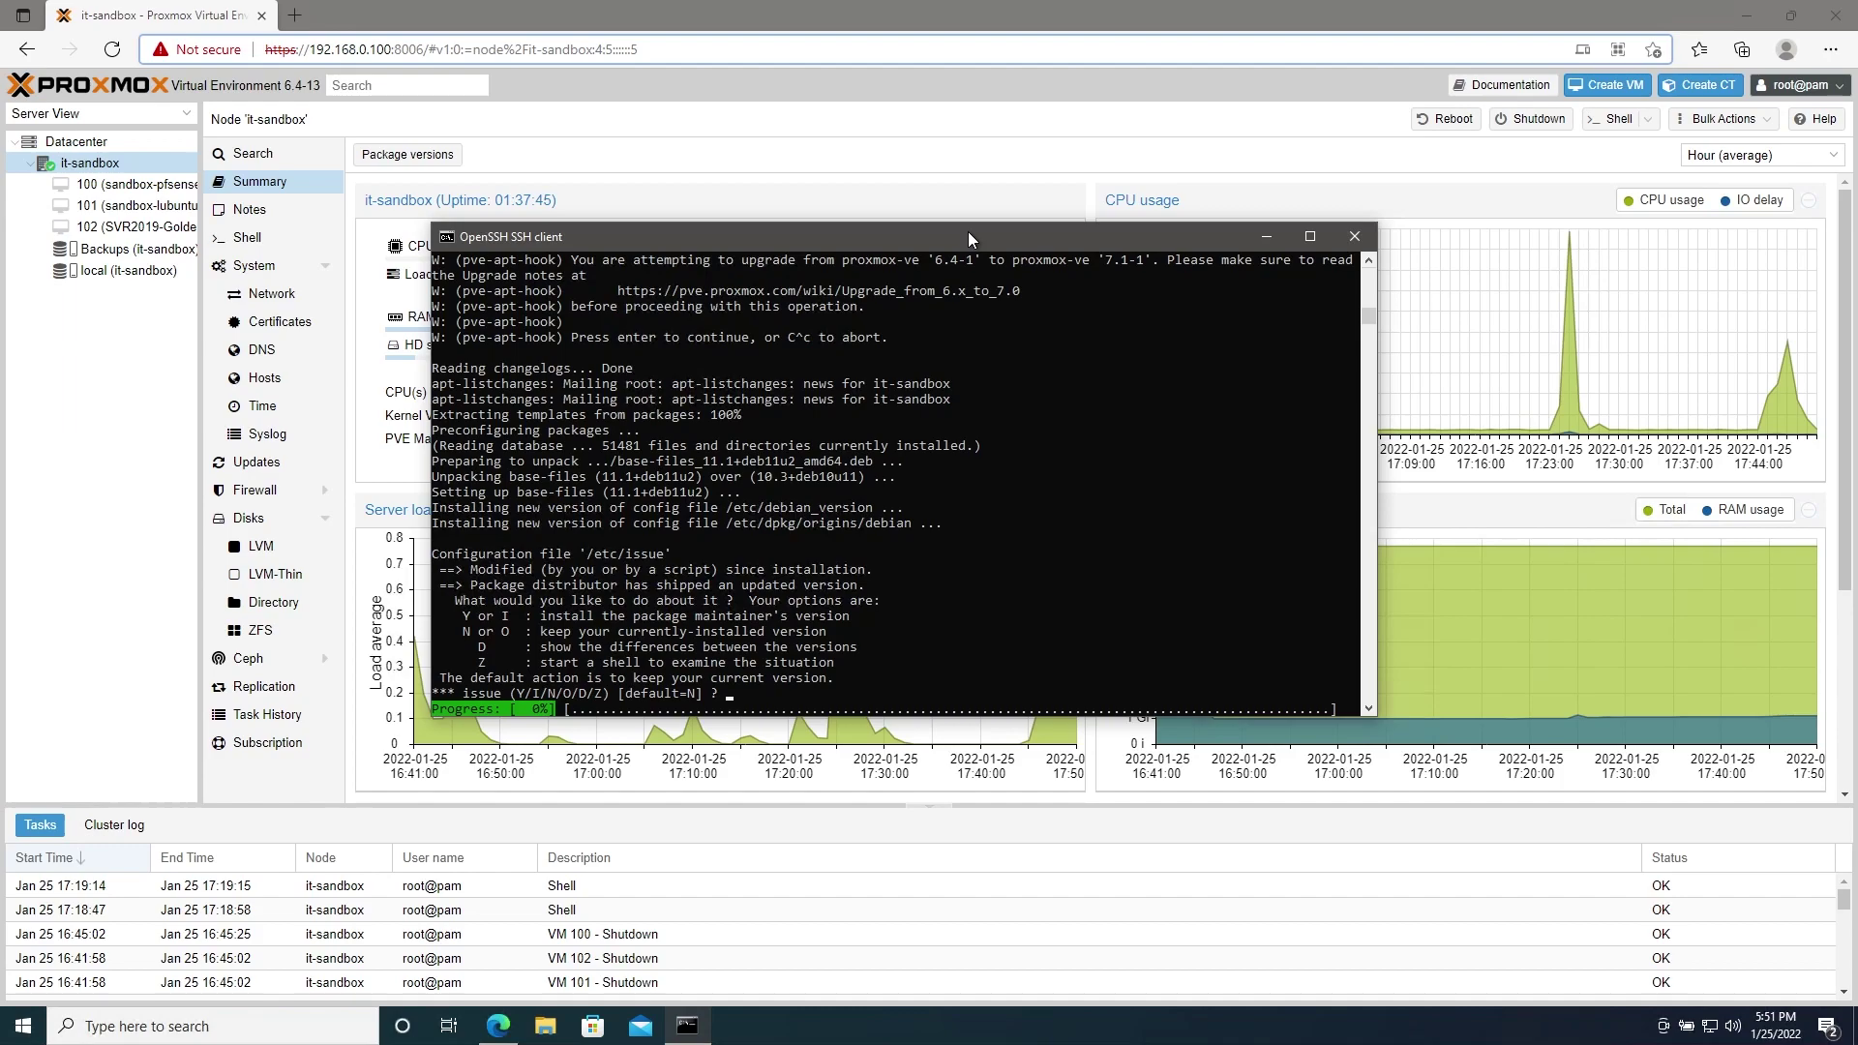
pyautogui.write('N')
pyautogui.press('Return')
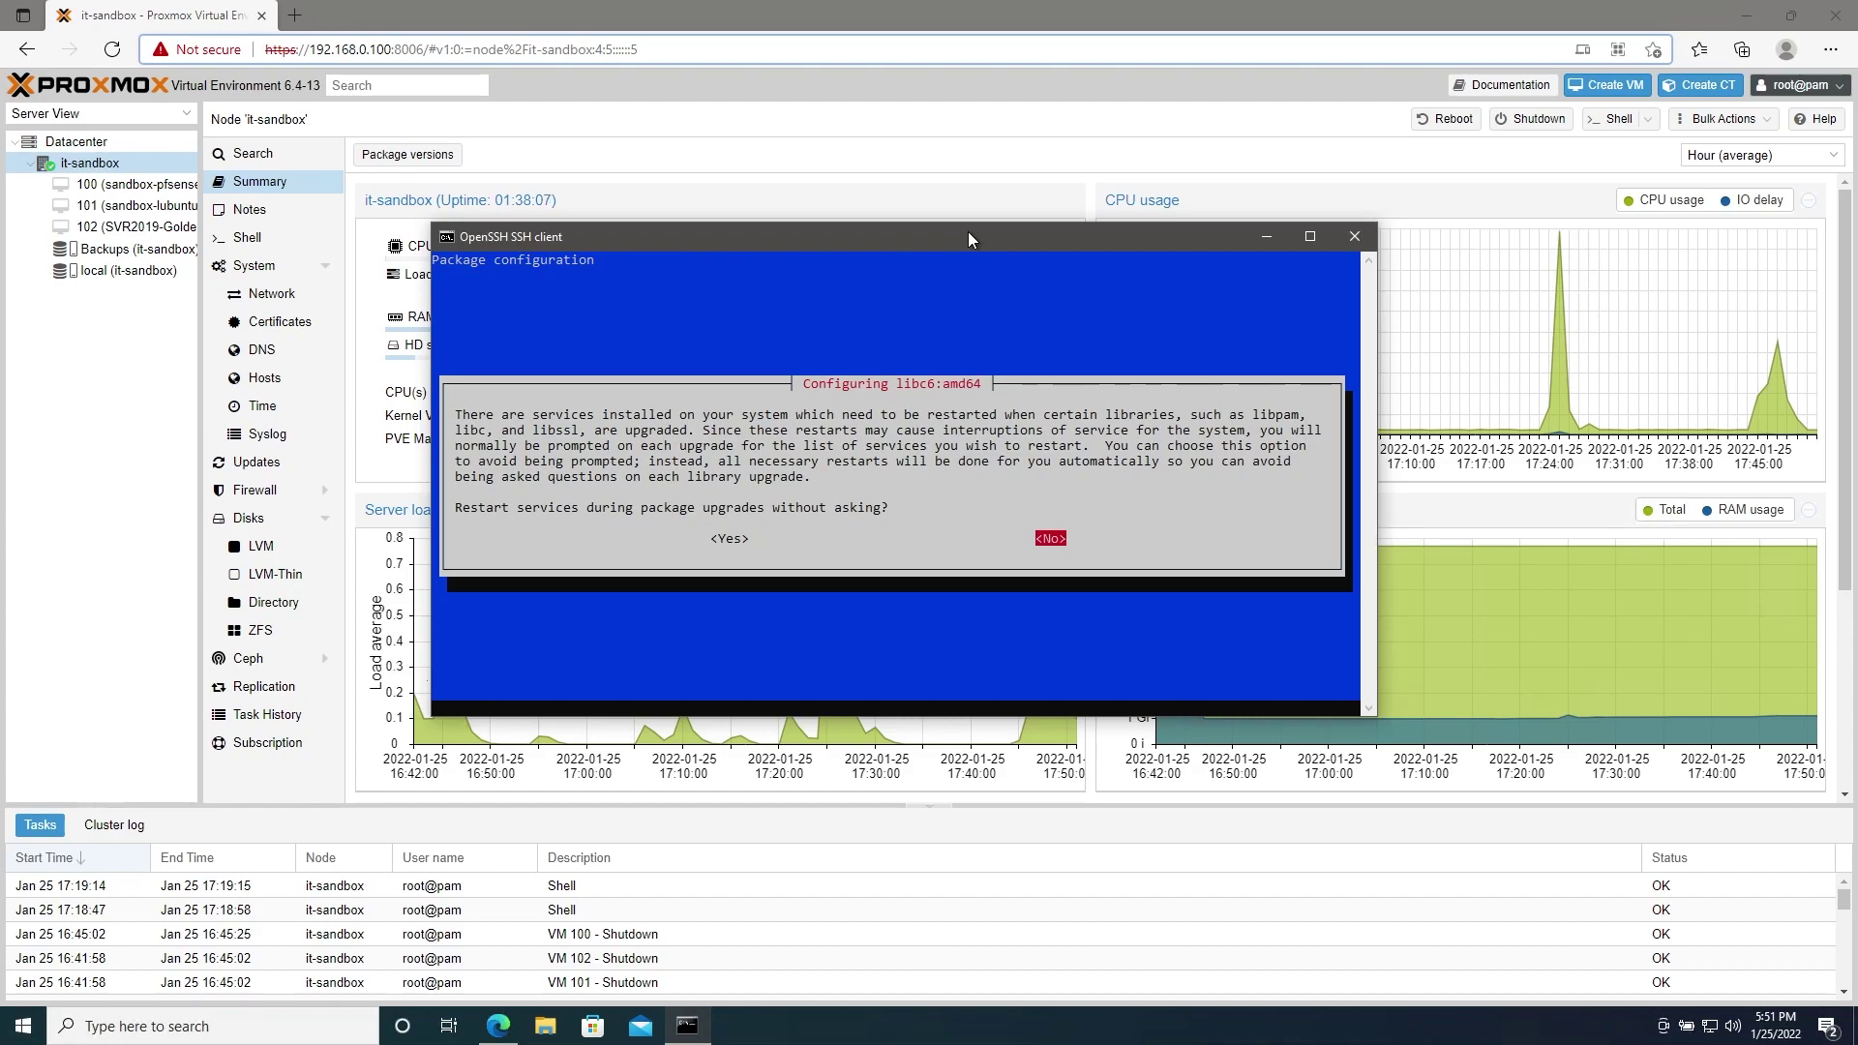
# Allow automatic service restarts for libc6 and keep the locally modified sshd_config
pyautogui.press('Left')
pyautogui.press('Return')
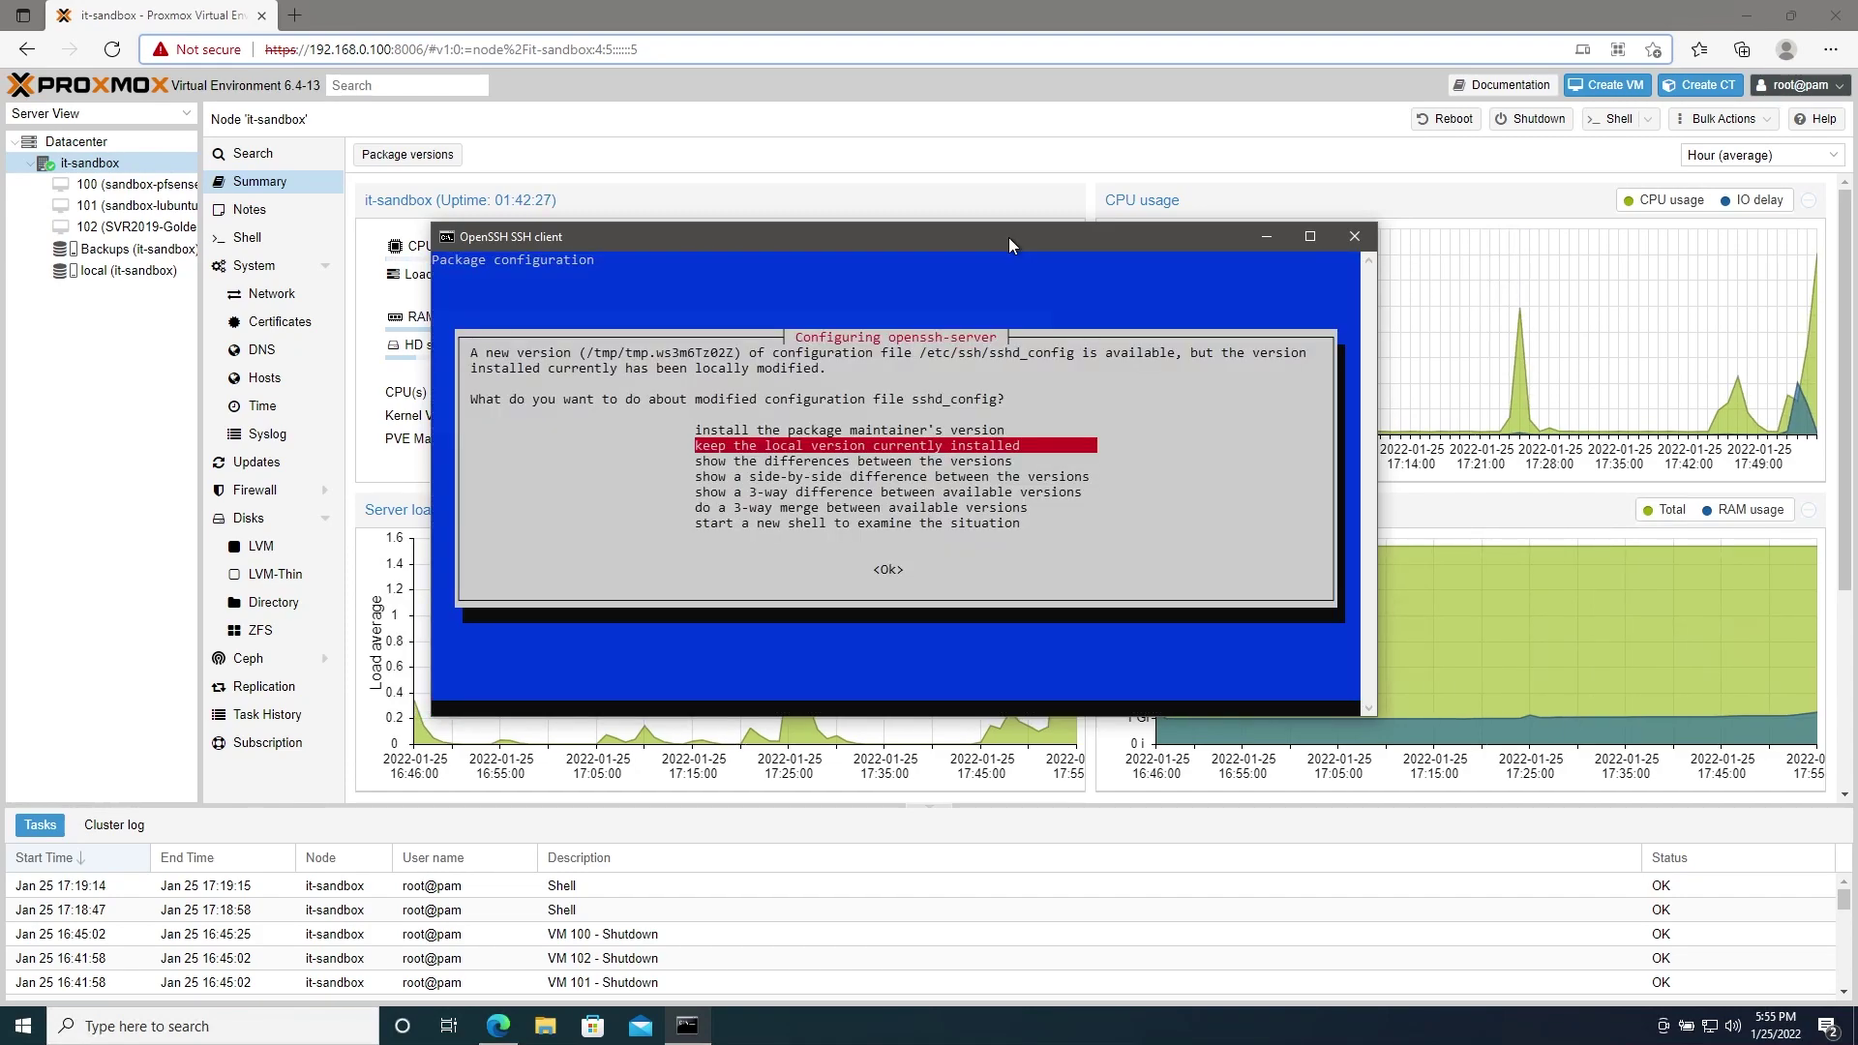
pyautogui.press('Return')
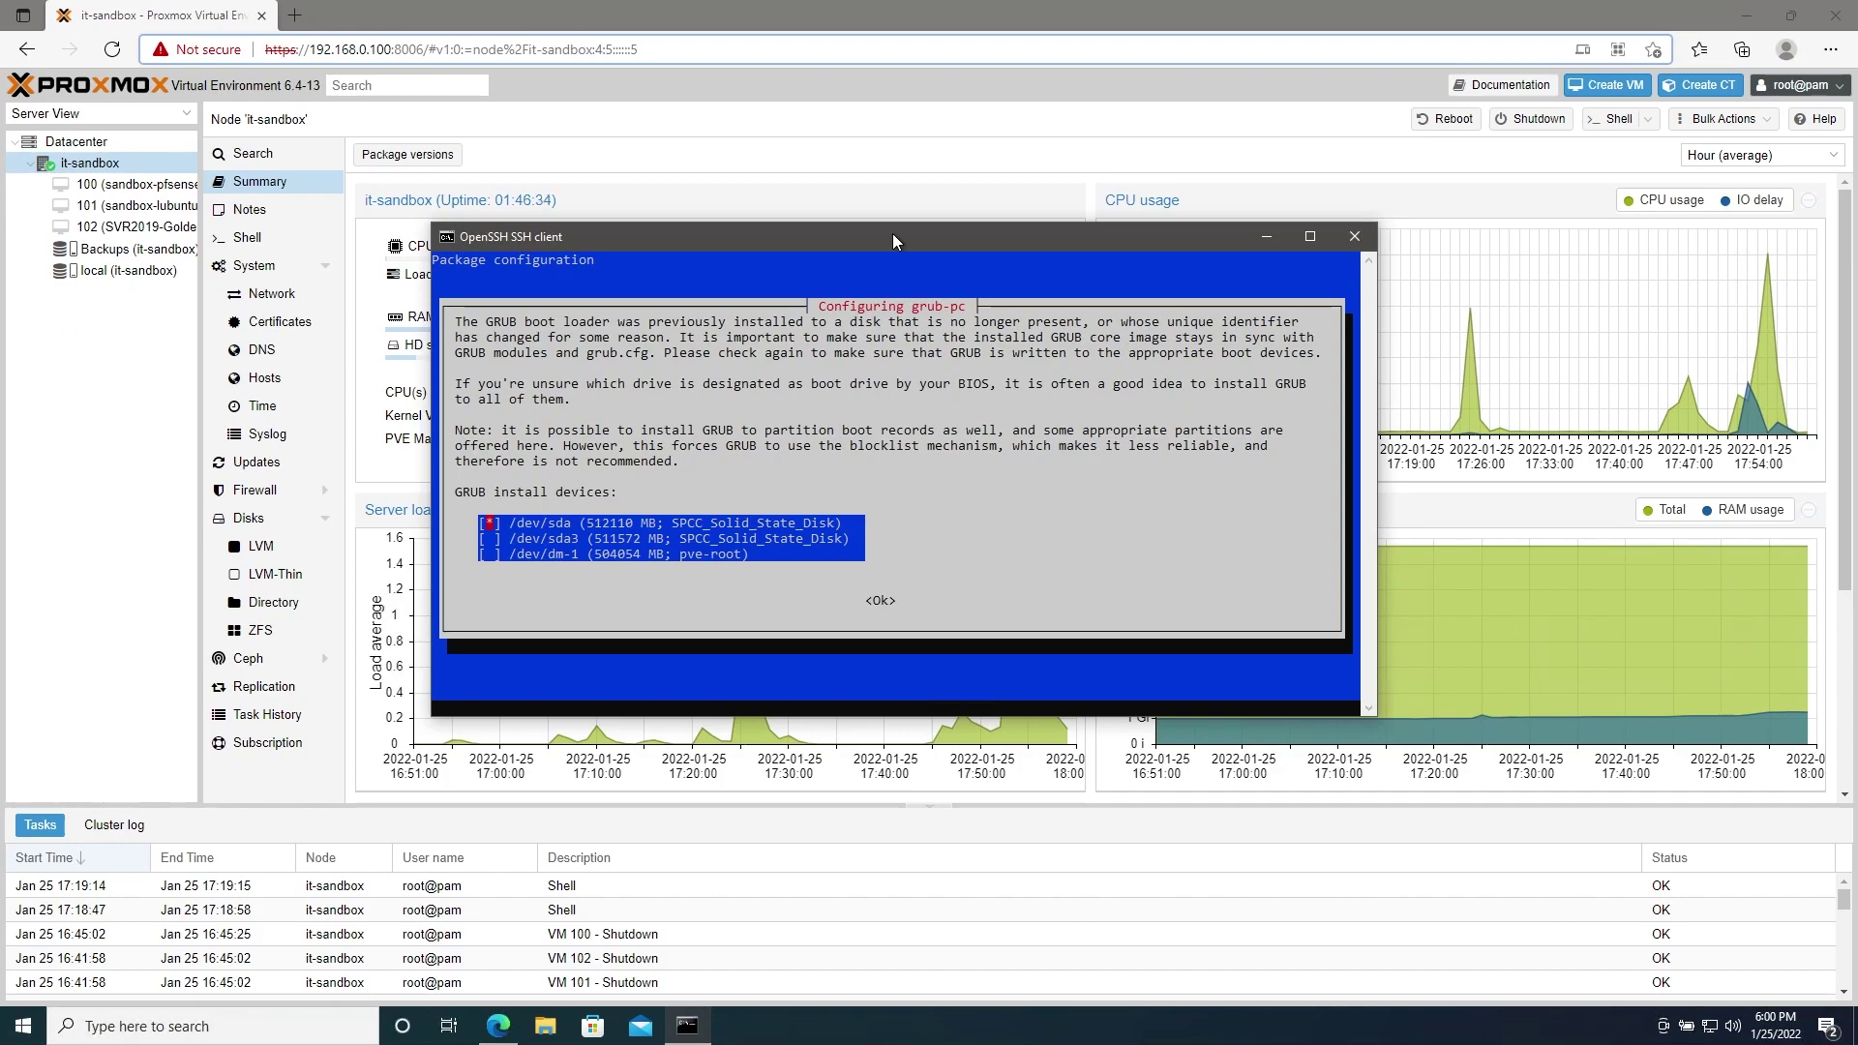
# Confirm GRUB install to /dev/sda and keep pve-enterprise.list deleted so apt finishes
pyautogui.press('Return')
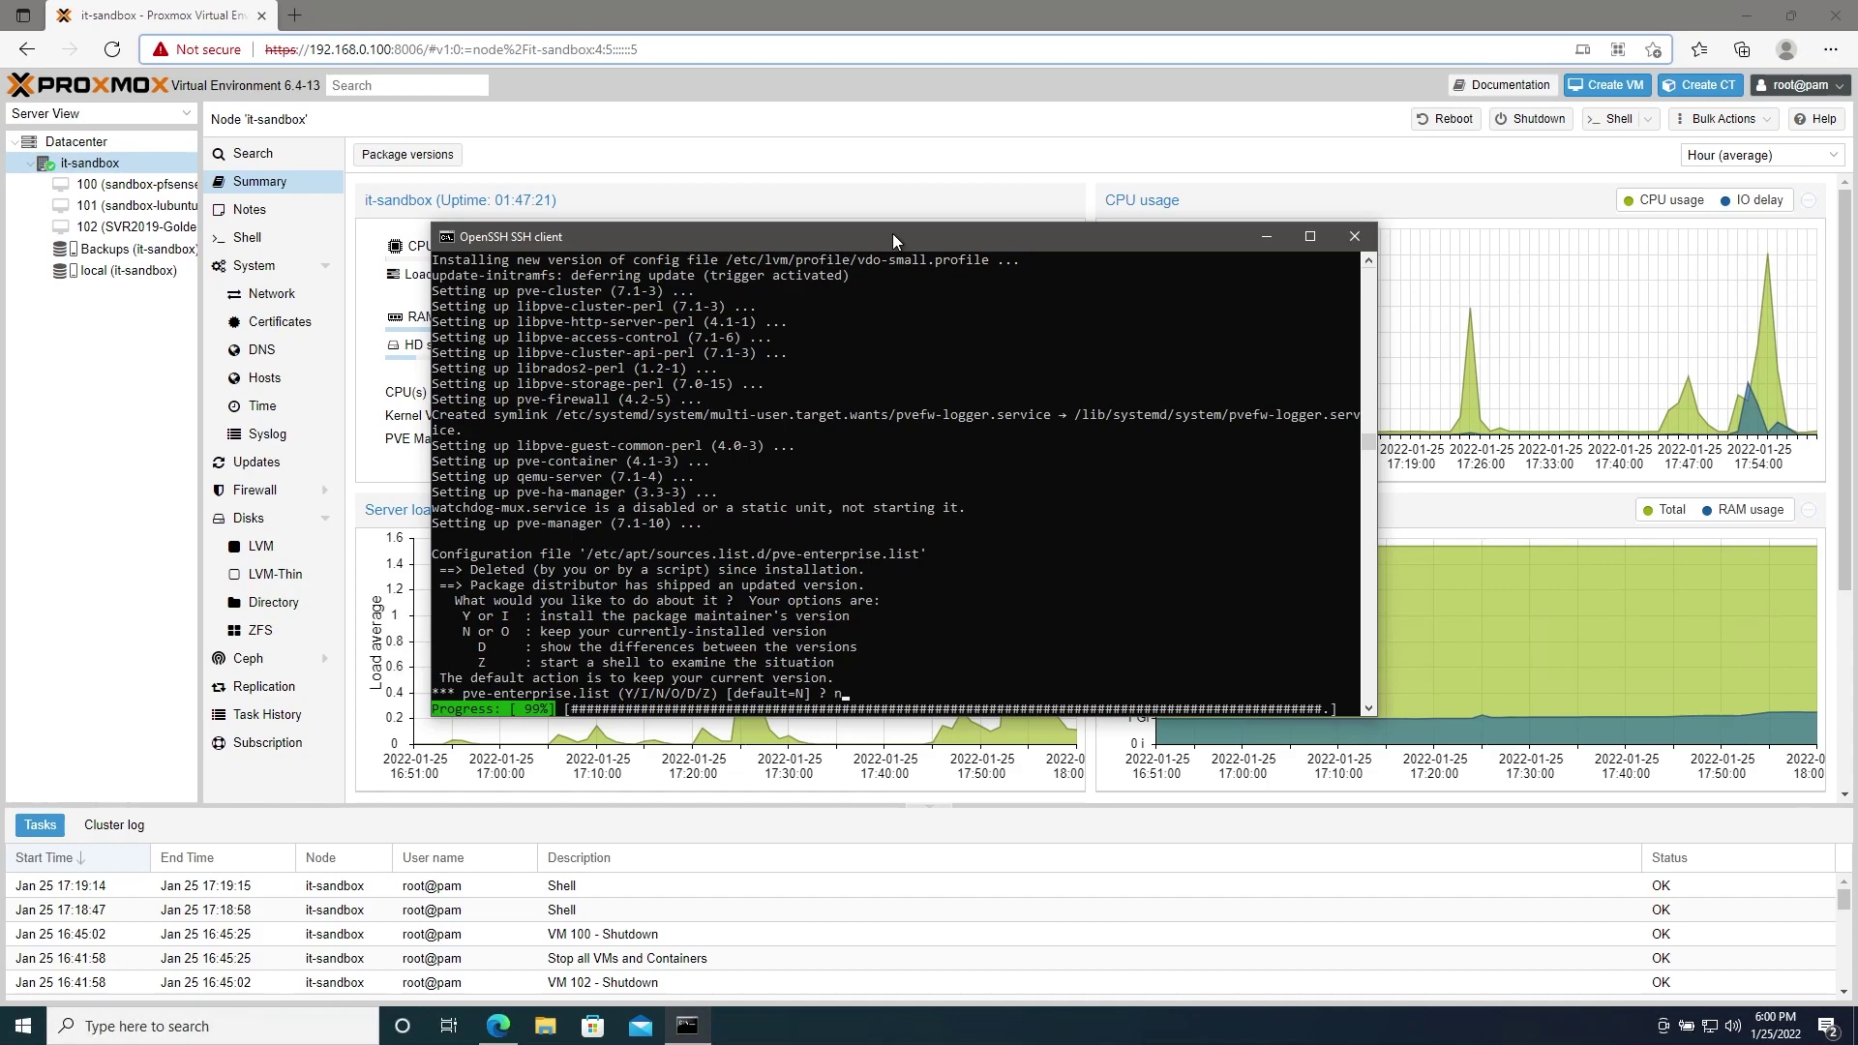
pyautogui.write('n')
pyautogui.press('Return')
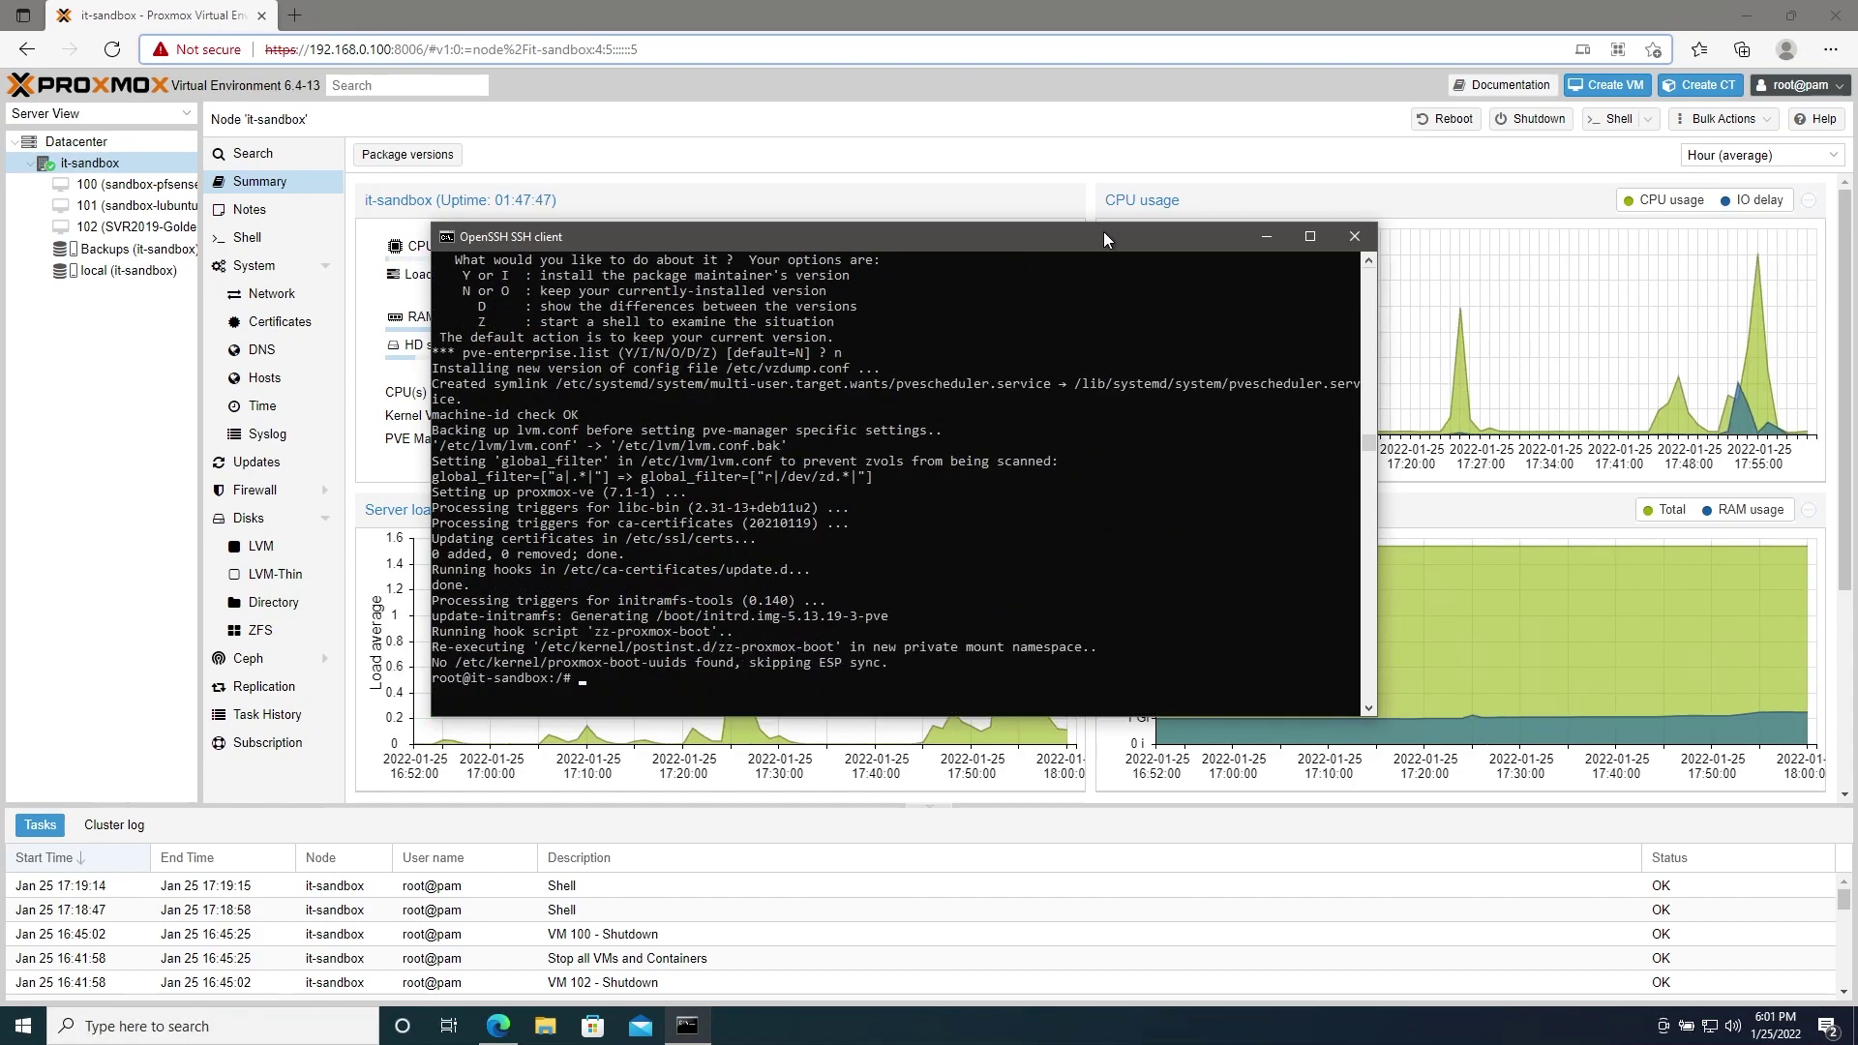
# Issue a reboot at the root prompt and switch back to the Proxmox web page
pyautogui.press('Return')
pyautogui.press('Return')
pyautogui.press('Return')
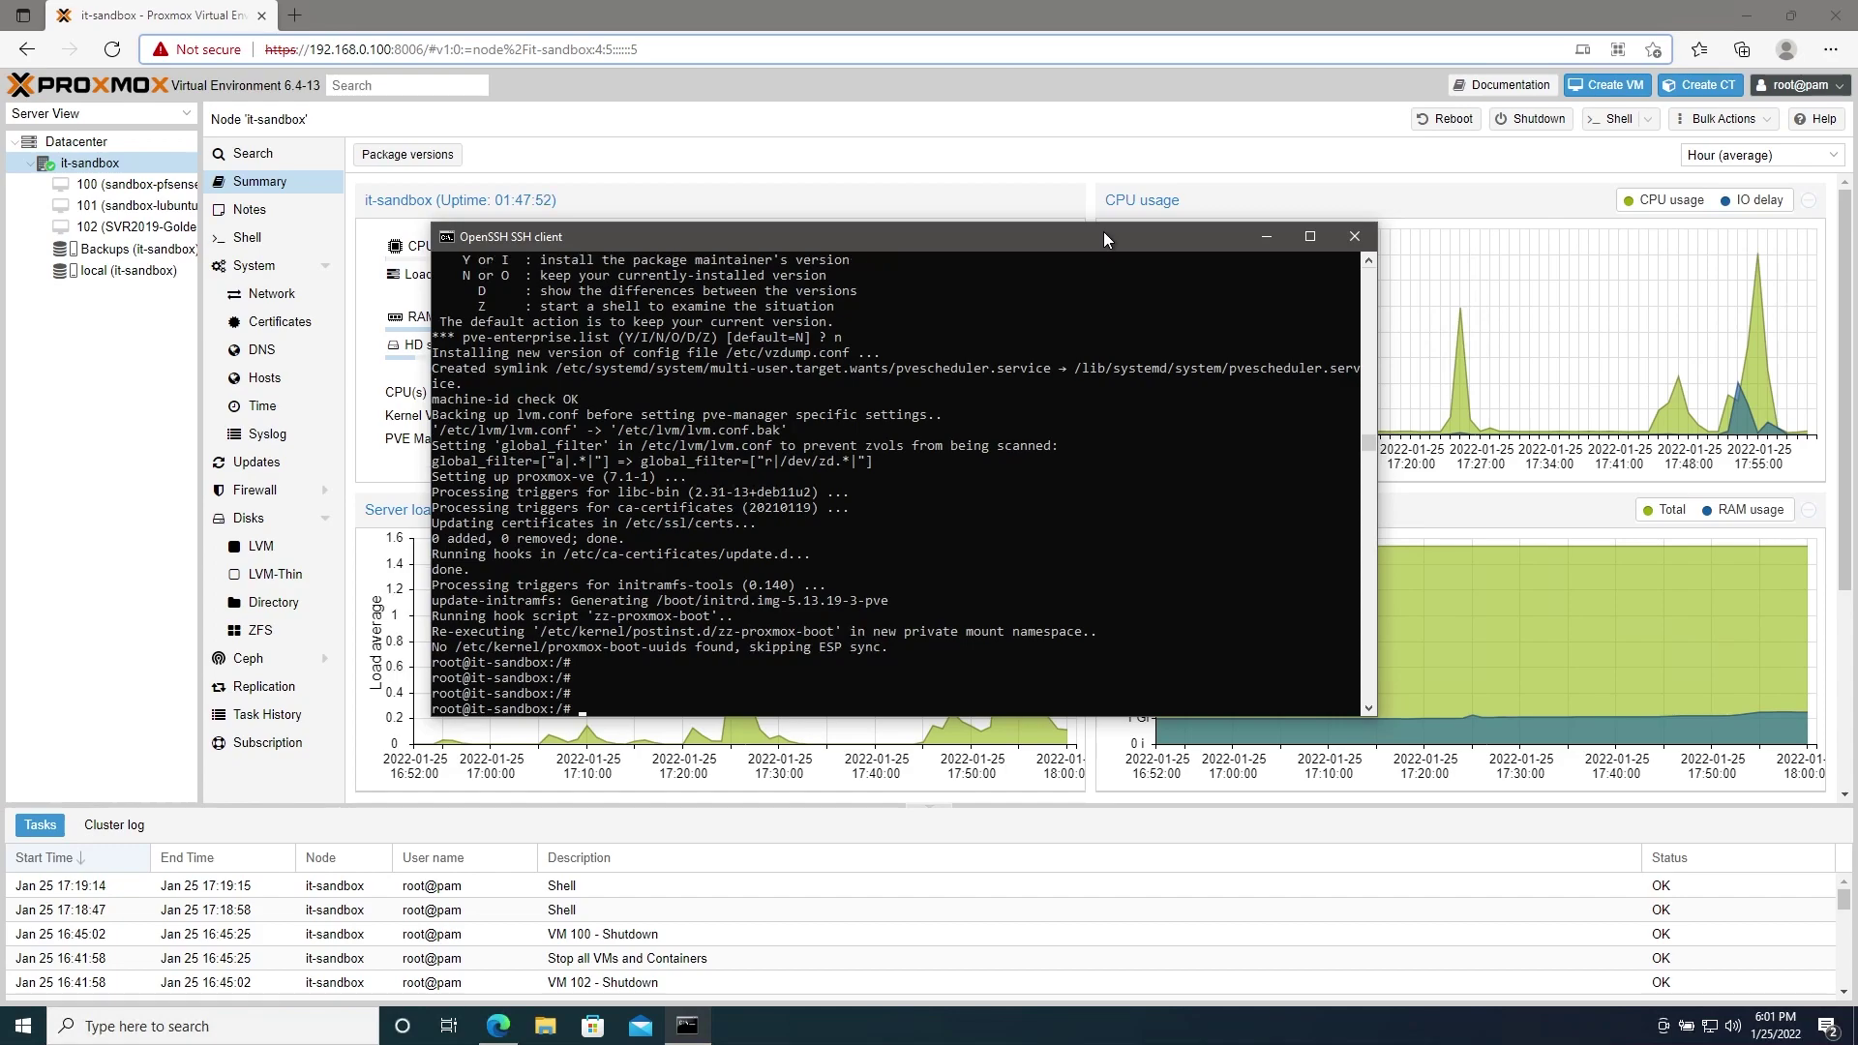
pyautogui.write('reboot')
pyautogui.press('Return')
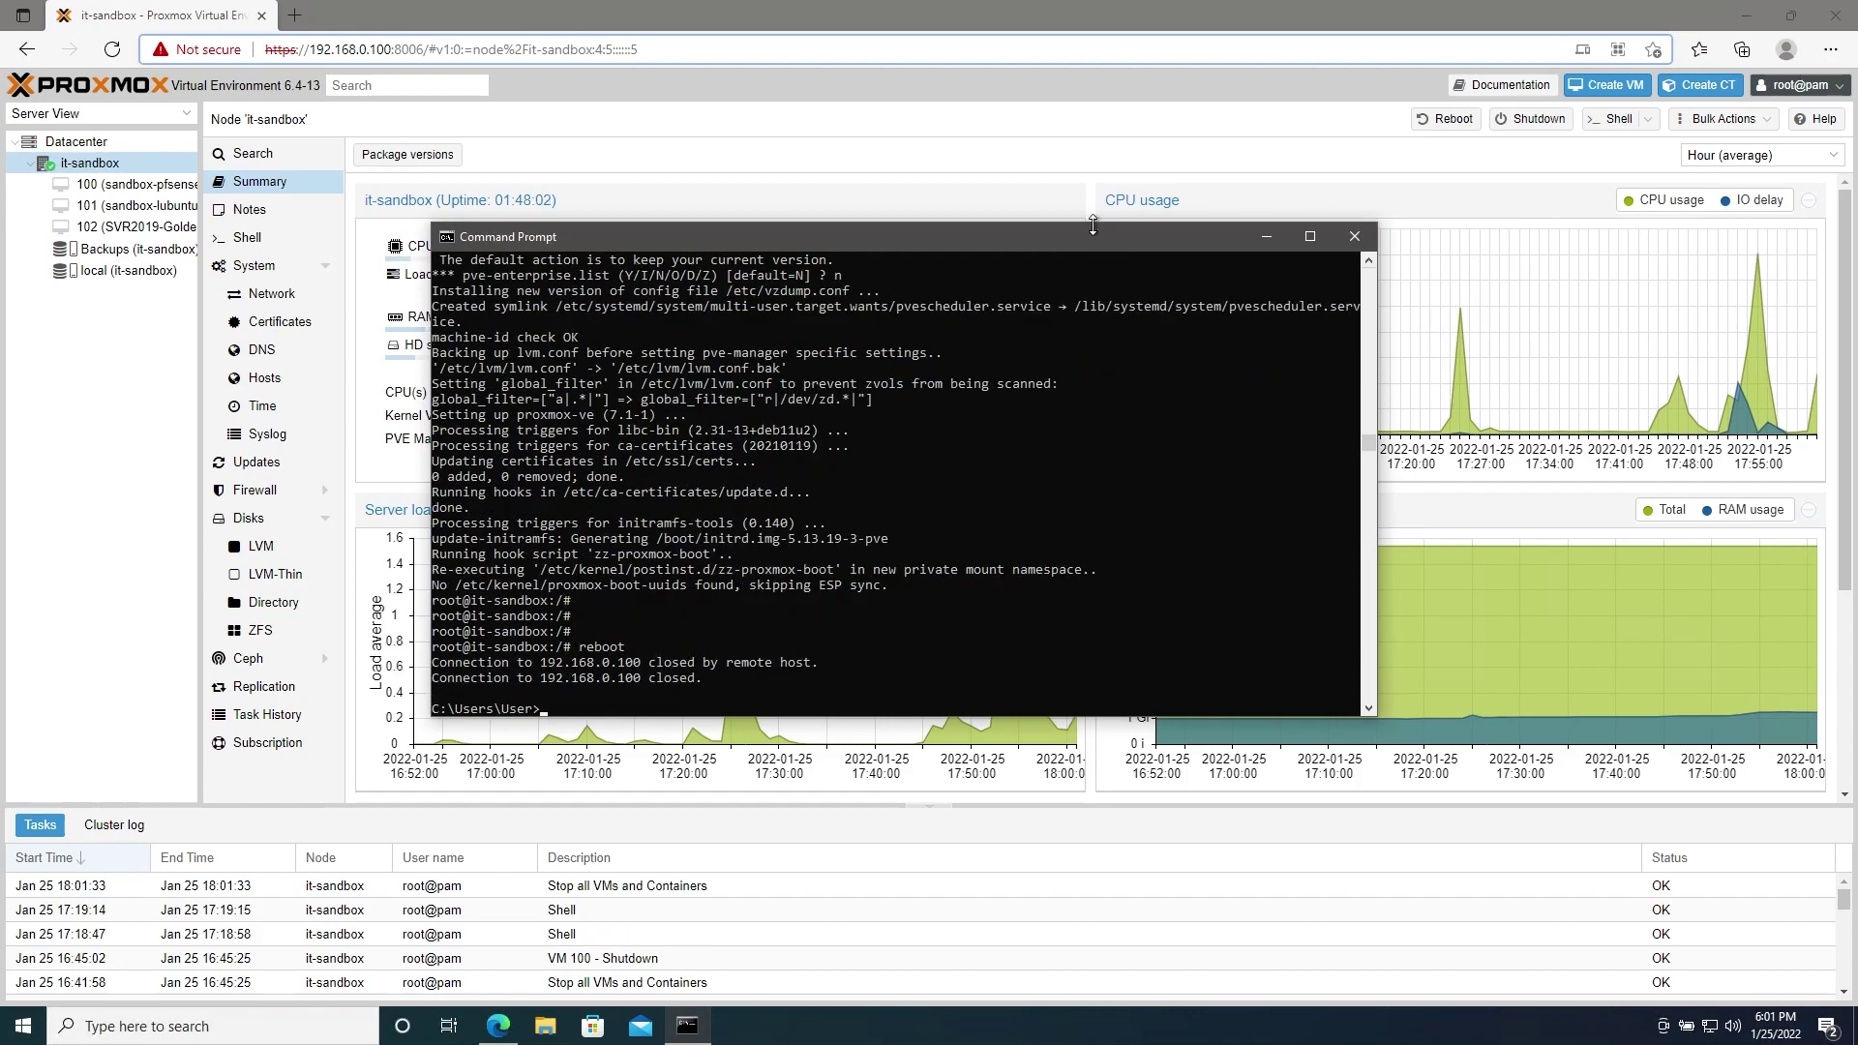
pyautogui.click(619, 122)
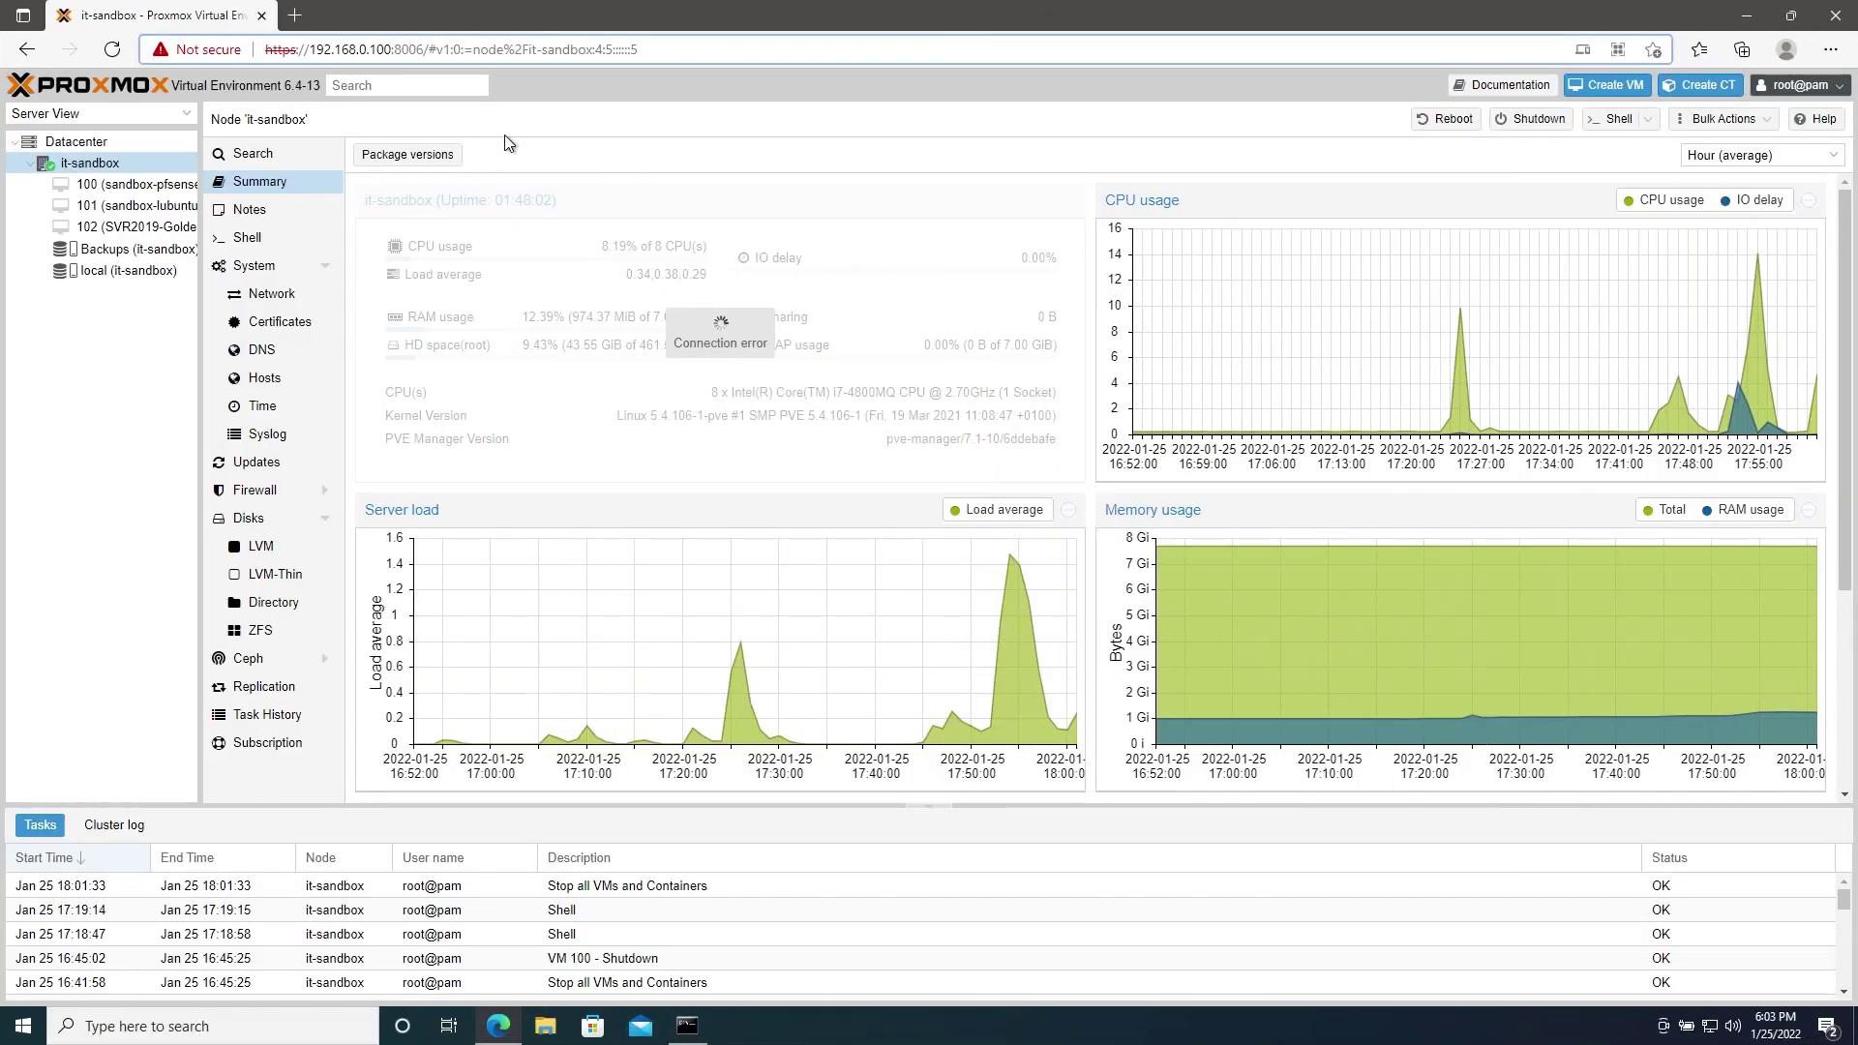
# Refresh the Proxmox web page with F5 while it-sandbox reboots
pyautogui.press('F5')
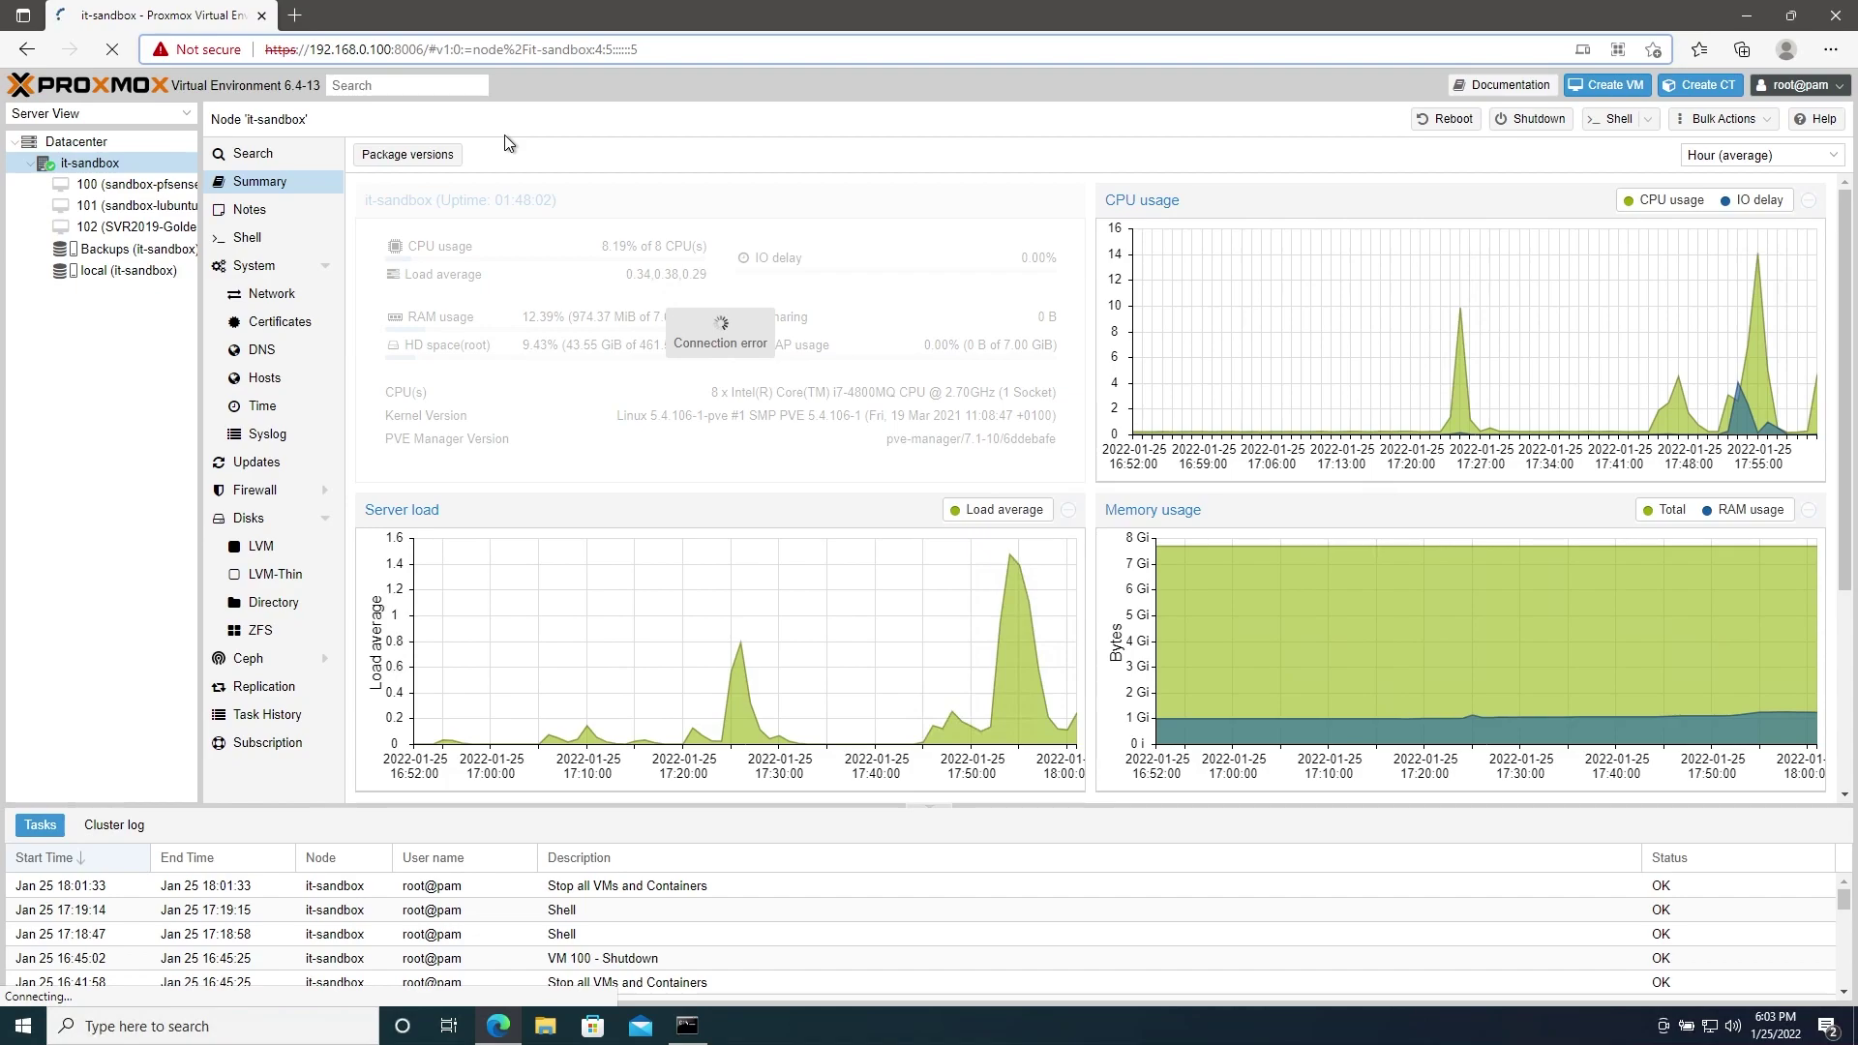